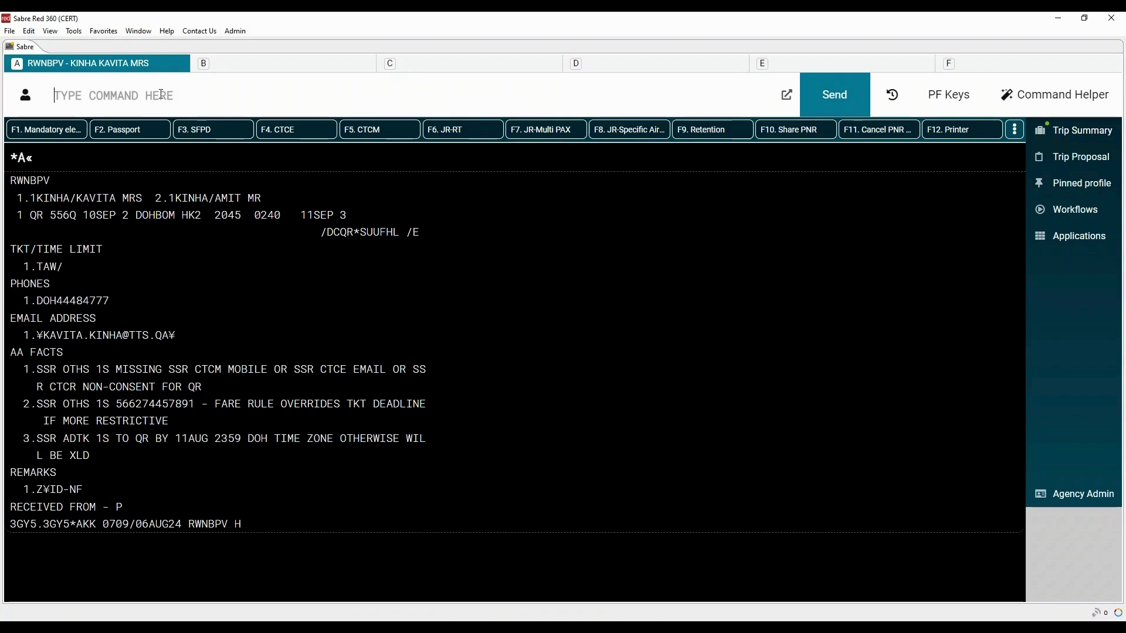
pyautogui.moveTo(13, 180); pyautogui.dragTo(50, 180)
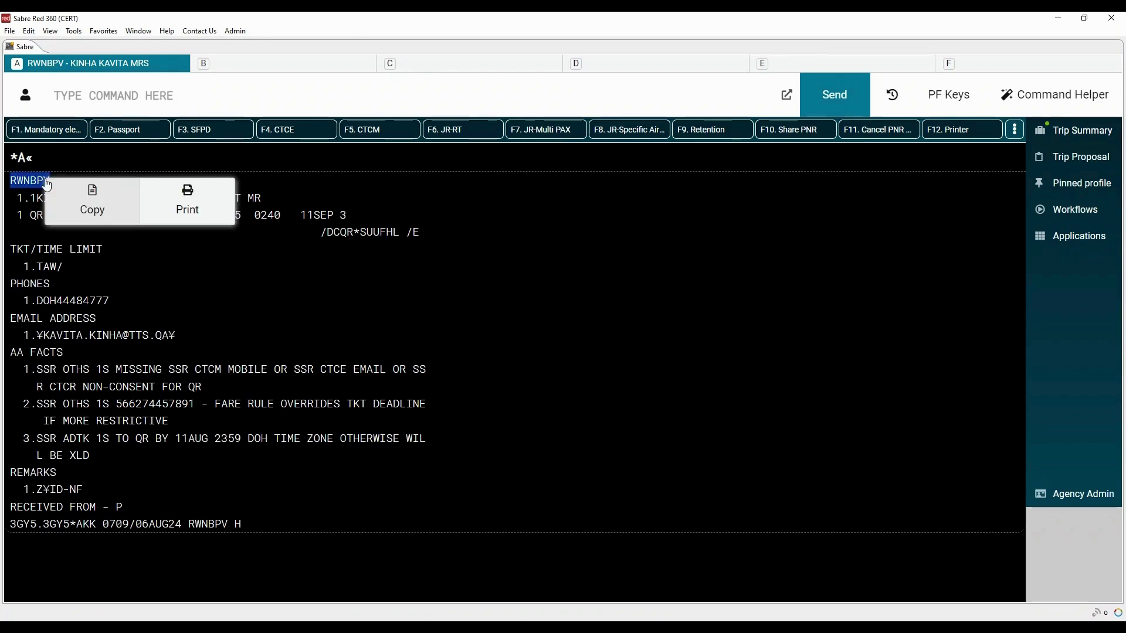
pyautogui.click(91, 202)
pyautogui.click(92, 95)
# Clone the itinerary with IC, giving an IGD record with QR 556 sold SS2.
pyautogui.write('IC')
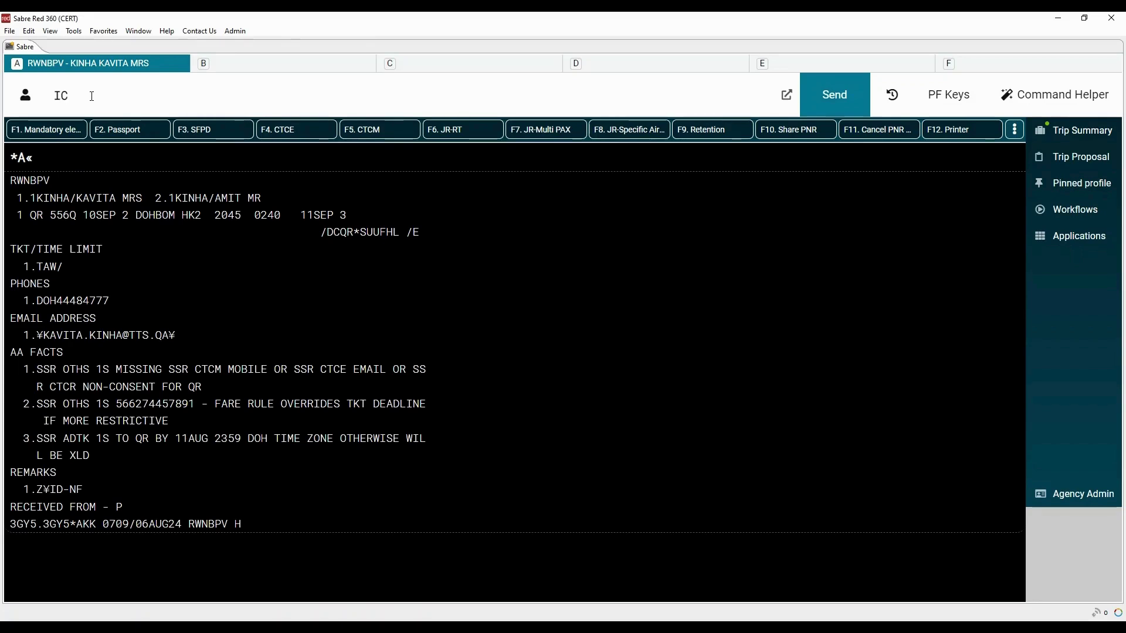
pyautogui.press('Return')
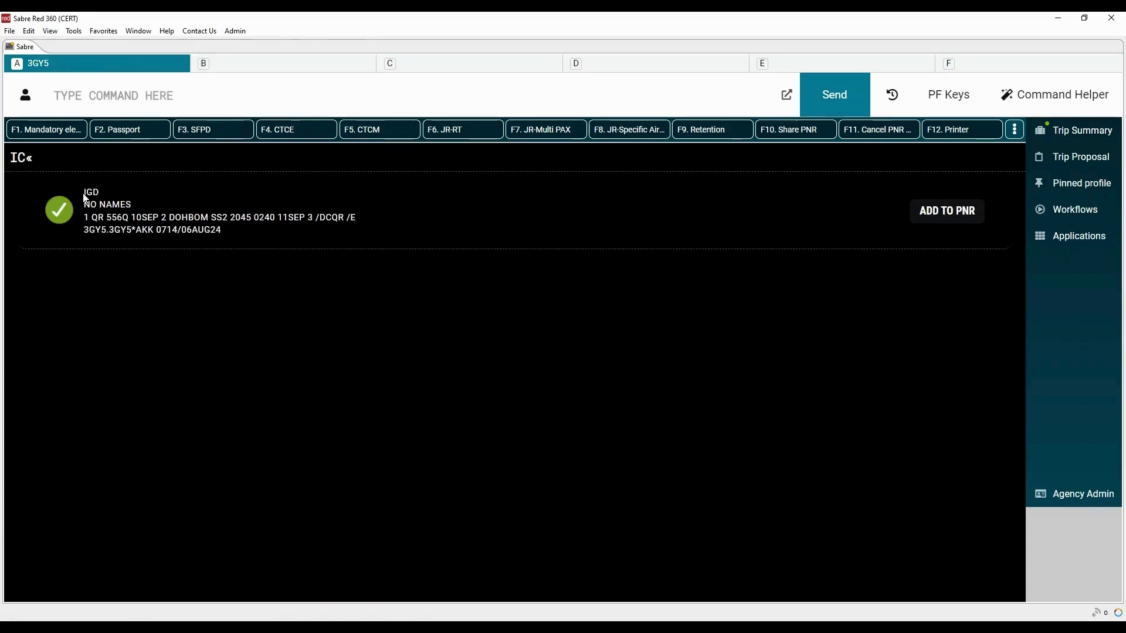
pyautogui.moveTo(84, 193); pyautogui.dragTo(136, 212)
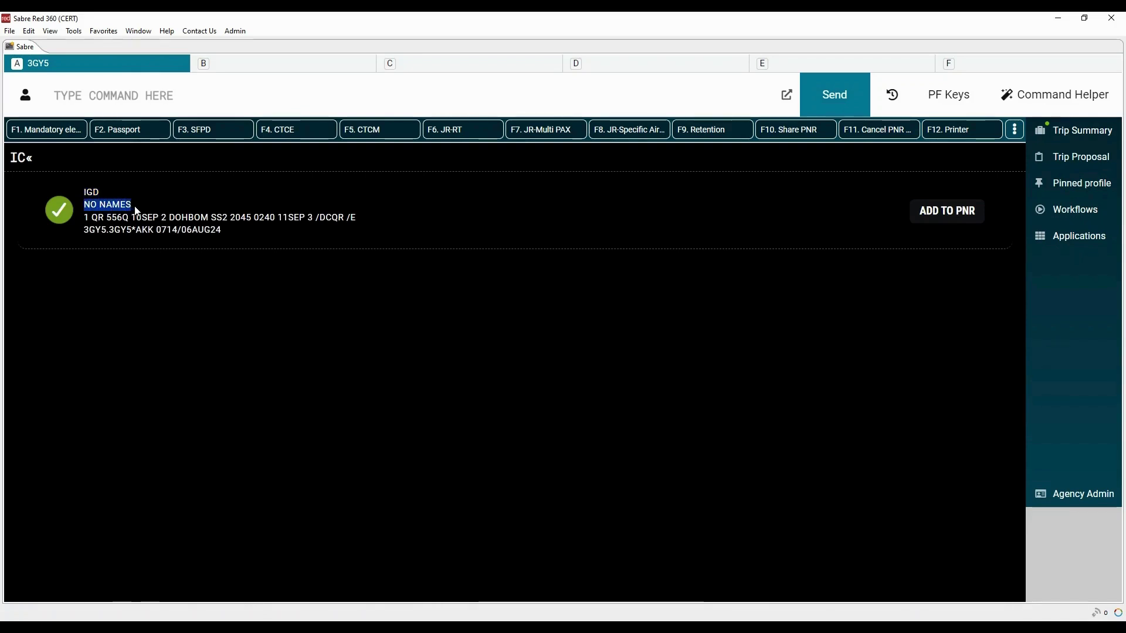
pyautogui.moveTo(211, 217); pyautogui.dragTo(230, 216)
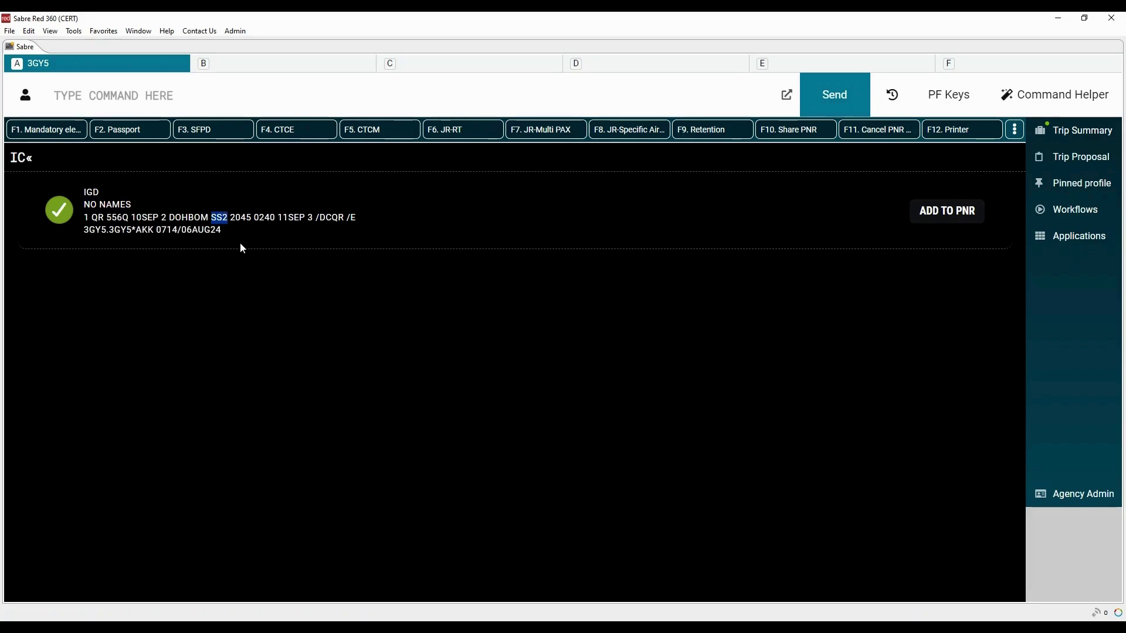
# Submit the received-from details to the clone through the Add to PNR form.
pyautogui.click(957, 217)
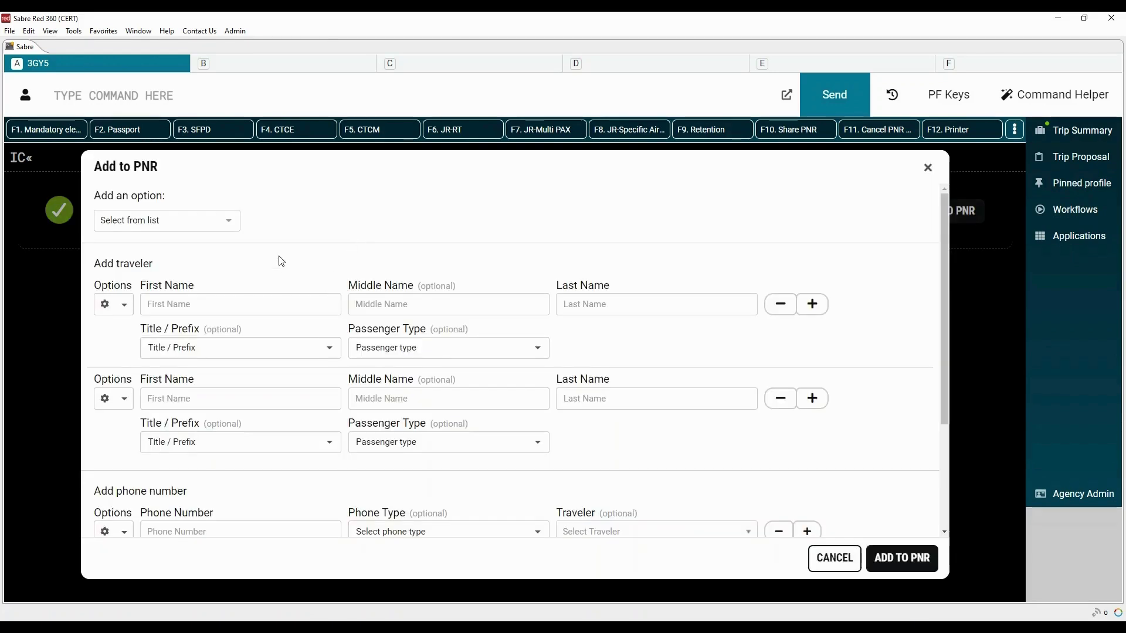
pyautogui.scroll(-3, 861, 371)
pyautogui.scroll(-1, 862, 371)
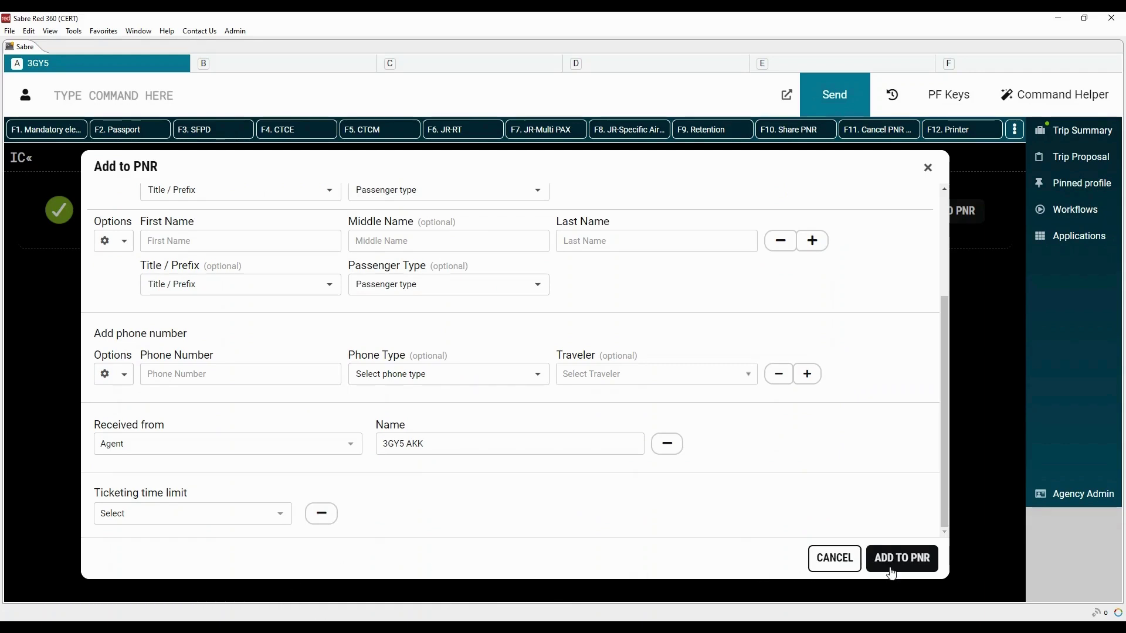
pyautogui.click(905, 567)
pyautogui.click(927, 169)
# Ignore the clone with I and redisplay booking RWNBPV with *RWNBPV.
pyautogui.click(498, 101)
pyautogui.write('I')
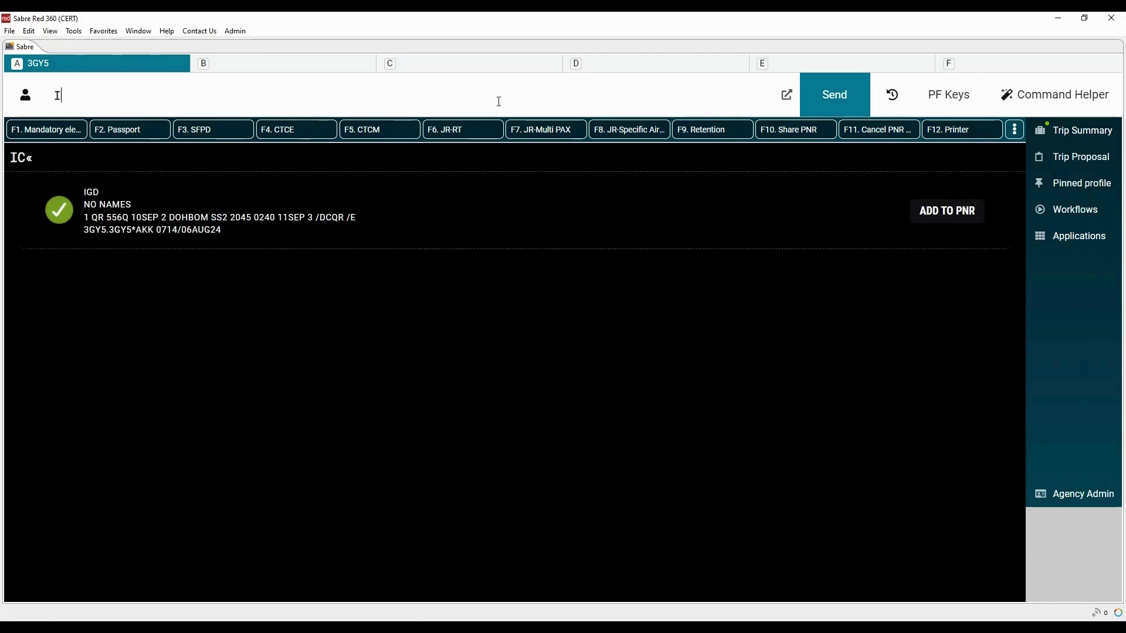
pyautogui.press('Return')
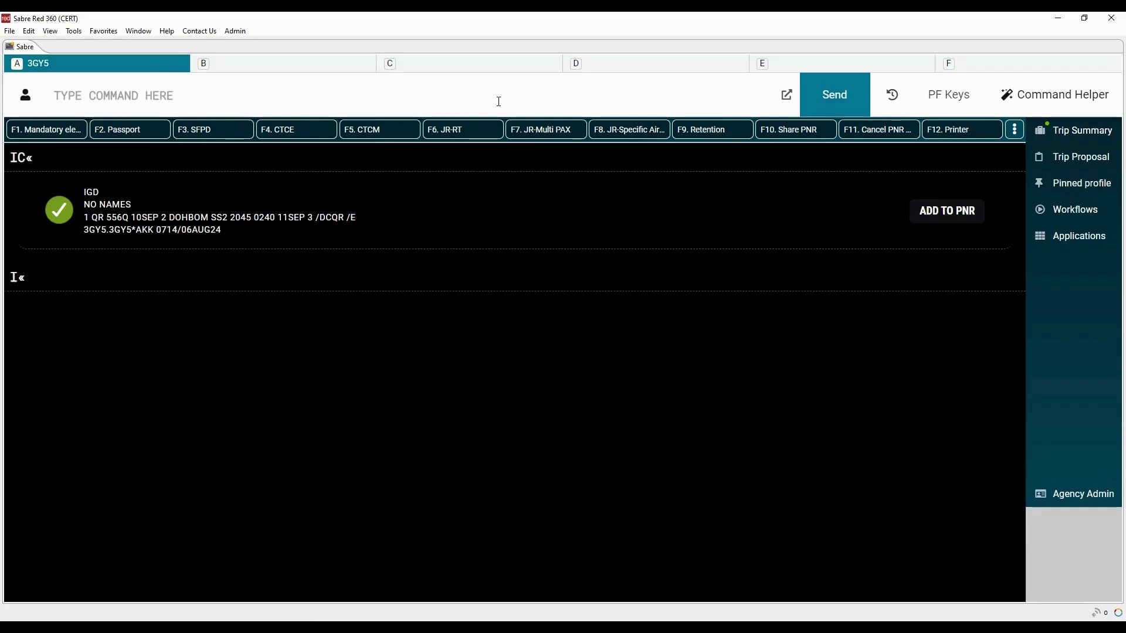
pyautogui.write('*RWNBPV')
pyautogui.press('Return')
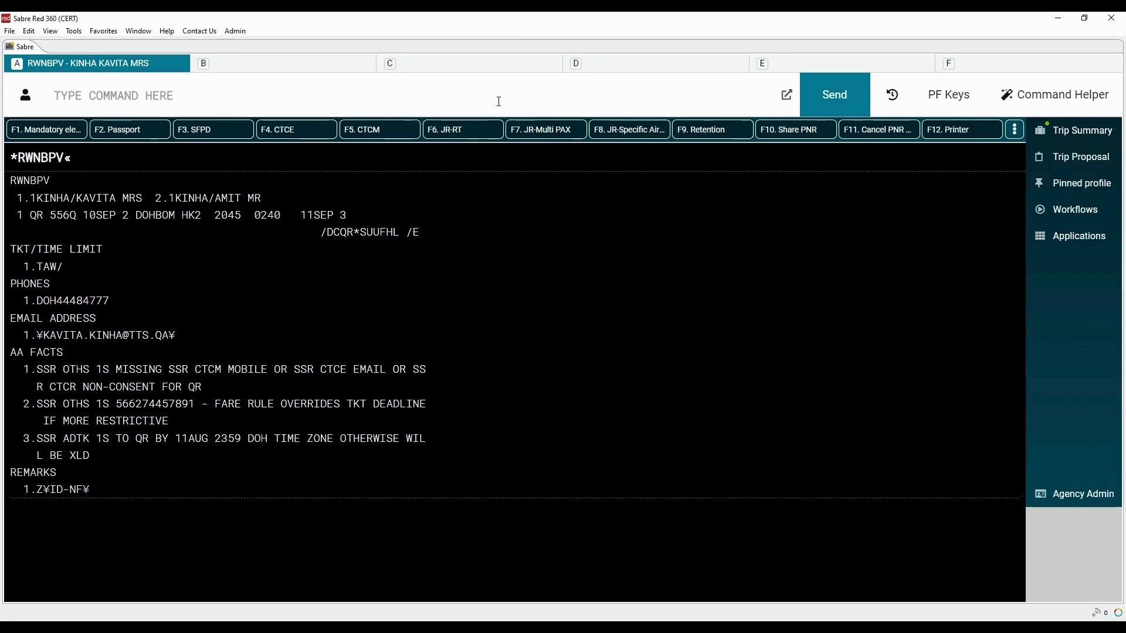
# Clone QR 556 for one seat with ICB1, showing SS1 and no names.
pyautogui.write('ICB')
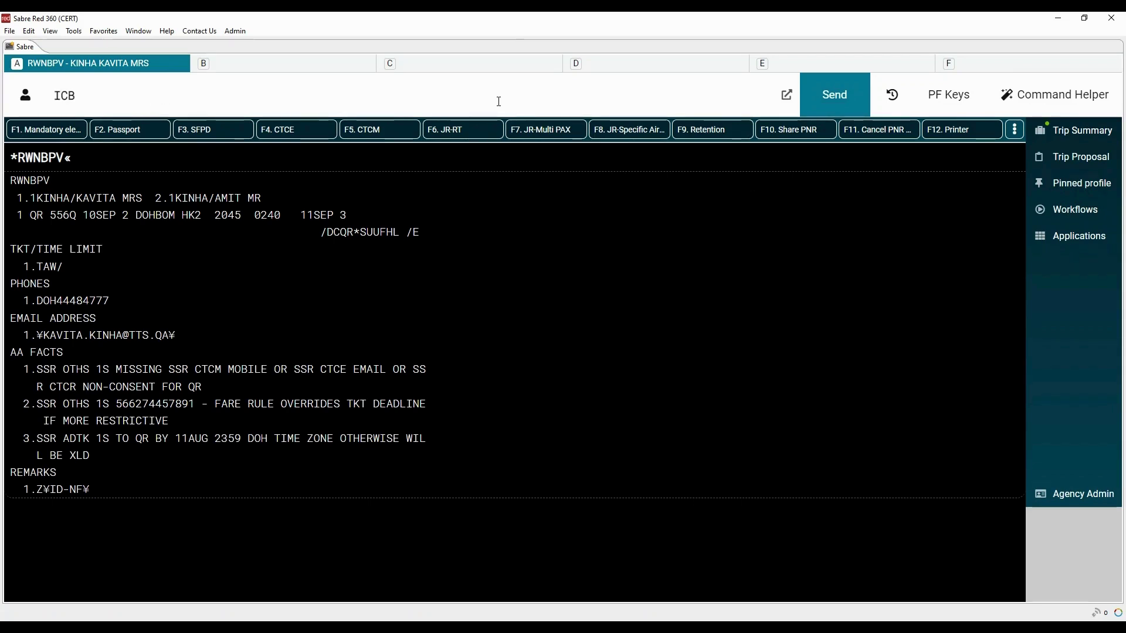
pyautogui.write('1')
pyautogui.press('Return')
pyautogui.moveTo(212, 218); pyautogui.dragTo(232, 218)
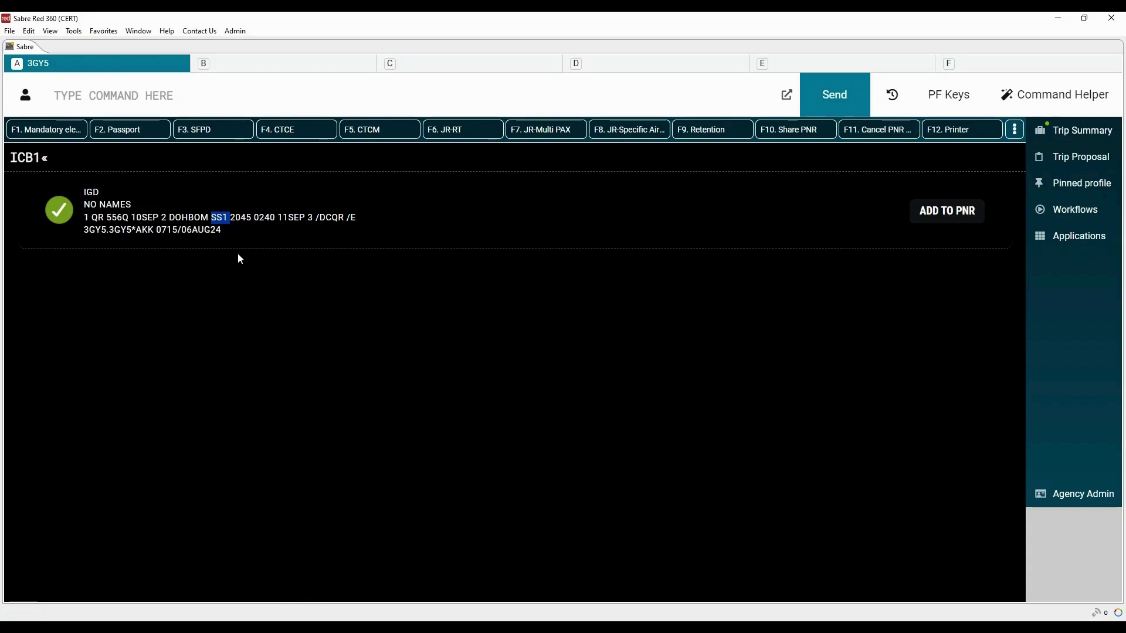
pyautogui.write('I')
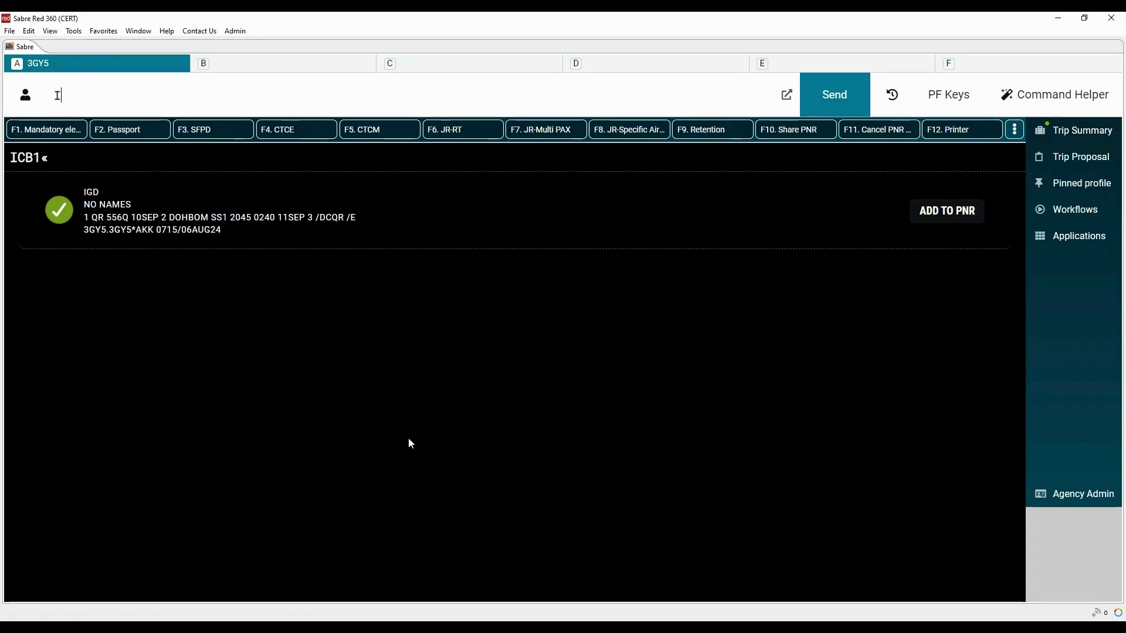
pyautogui.press('Return')
pyautogui.write('*RWNBPV')
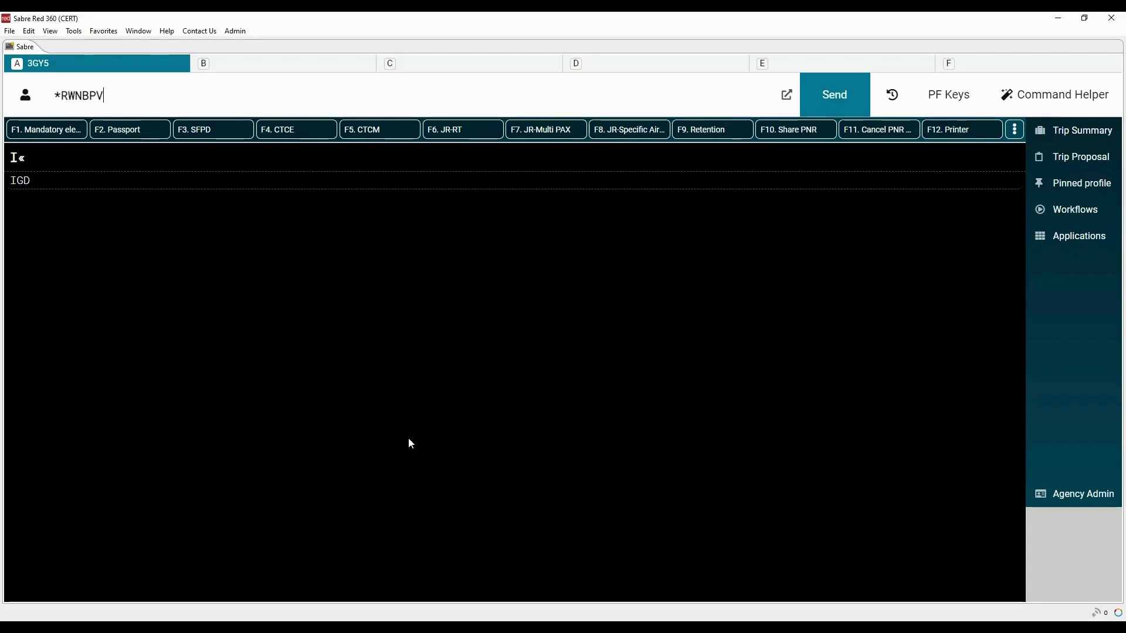
pyautogui.press('Return')
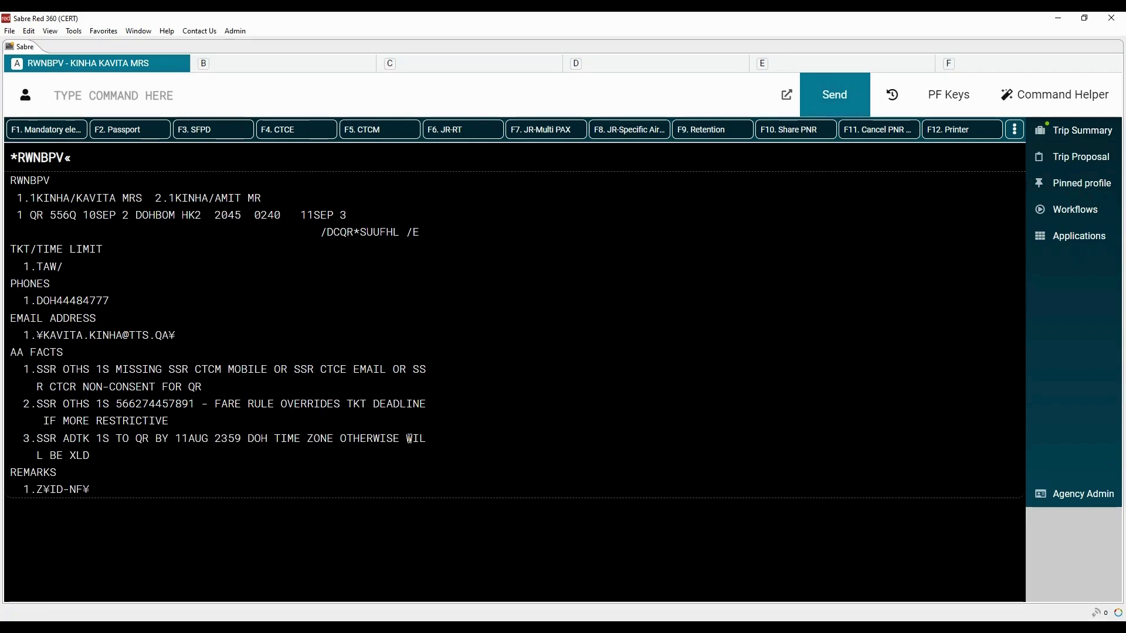
pyautogui.write('ICAPD')
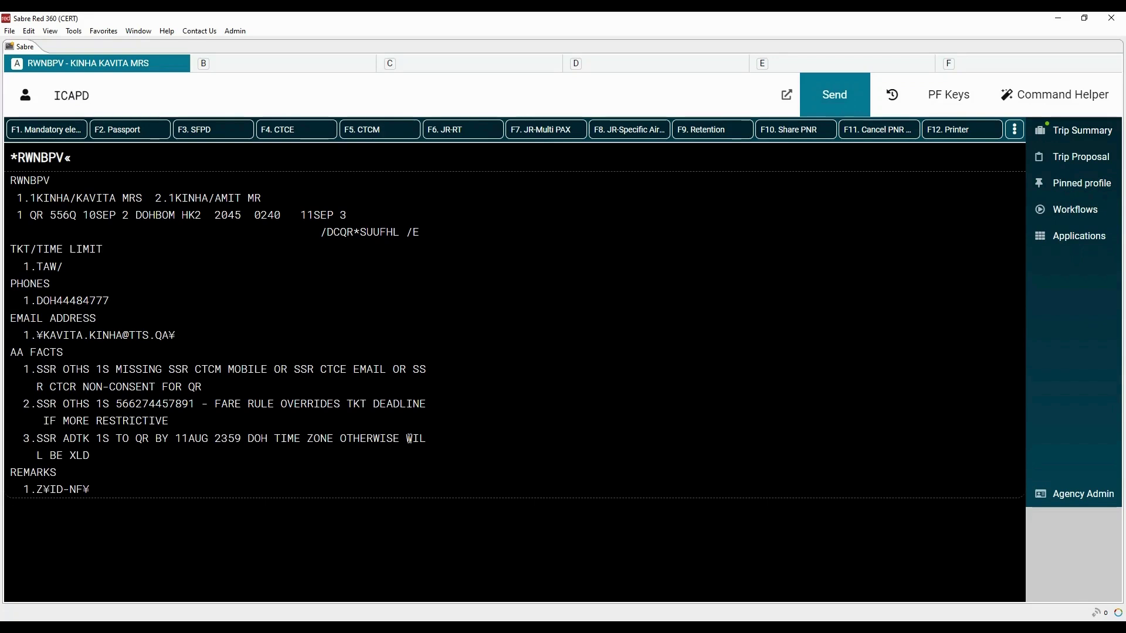
# Send the ICAPD full-data clone and check both names, remarks and QR 556 sold SS2.
pyautogui.press('Return')
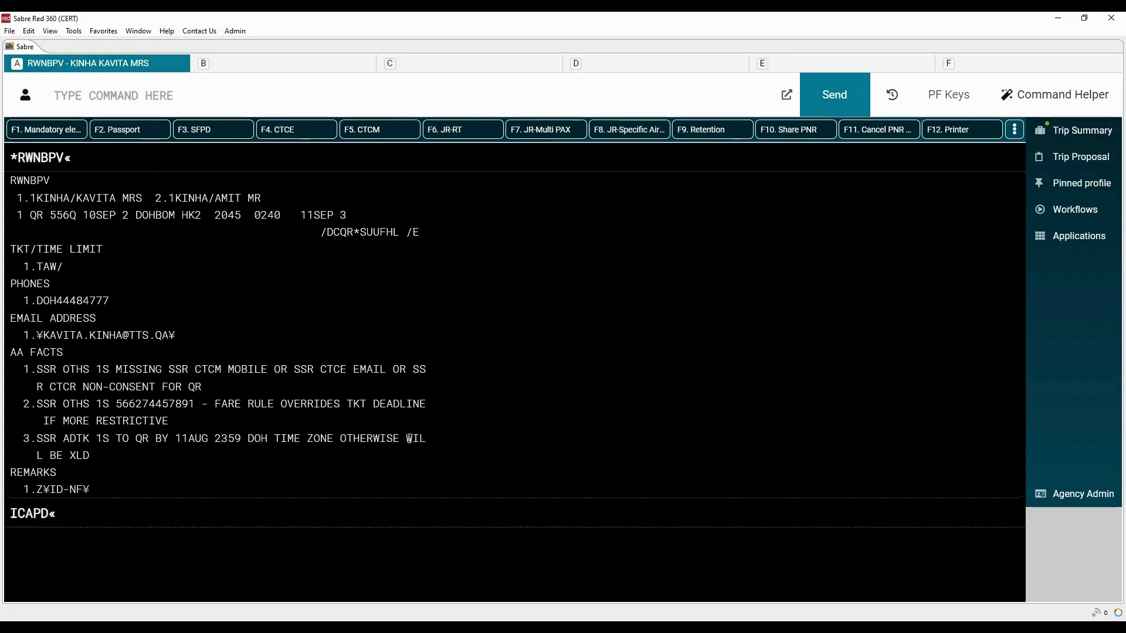
pyautogui.moveTo(84, 194); pyautogui.dragTo(107, 196)
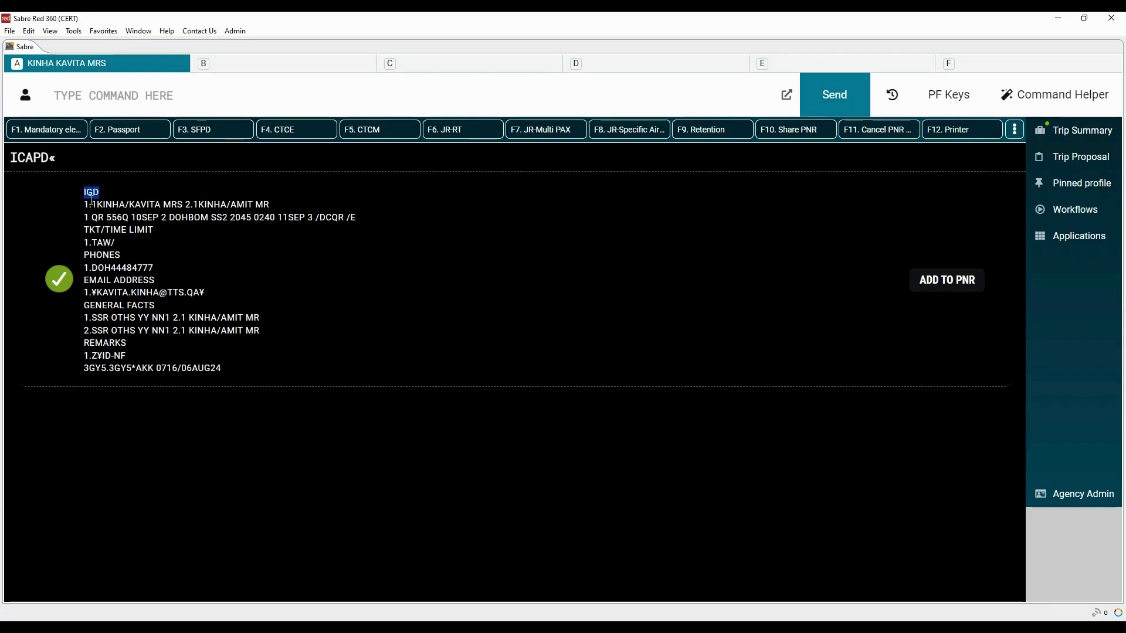
pyautogui.click(87, 205)
pyautogui.moveTo(87, 204); pyautogui.dragTo(291, 205)
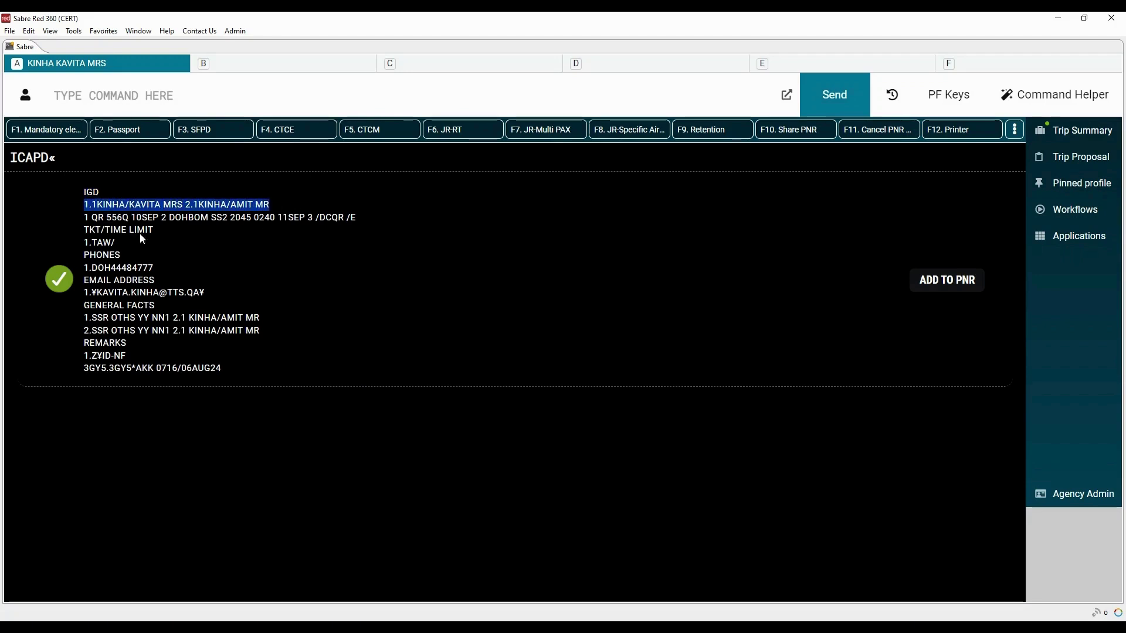
pyautogui.moveTo(84, 343); pyautogui.dragTo(126, 356)
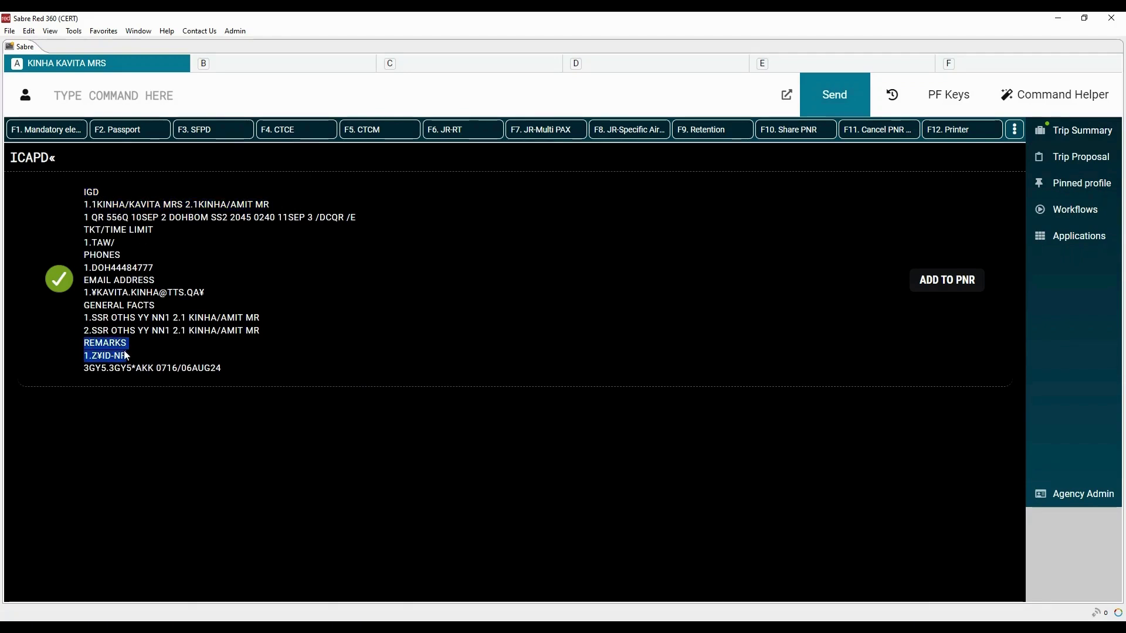
pyautogui.click(947, 281)
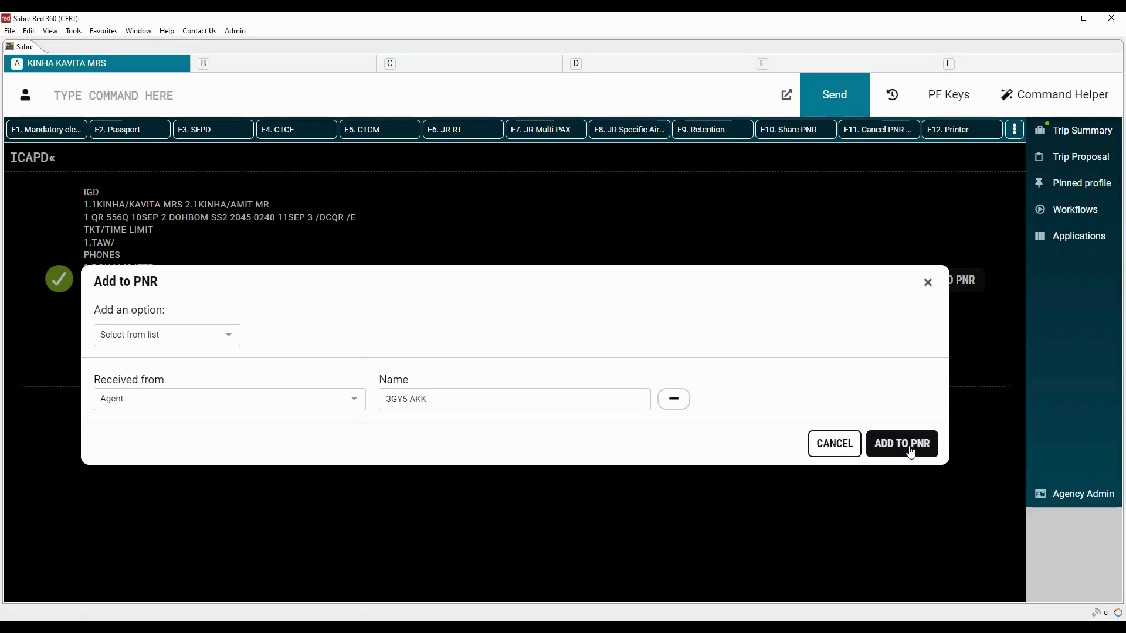
pyautogui.click(926, 283)
pyautogui.click(341, 96)
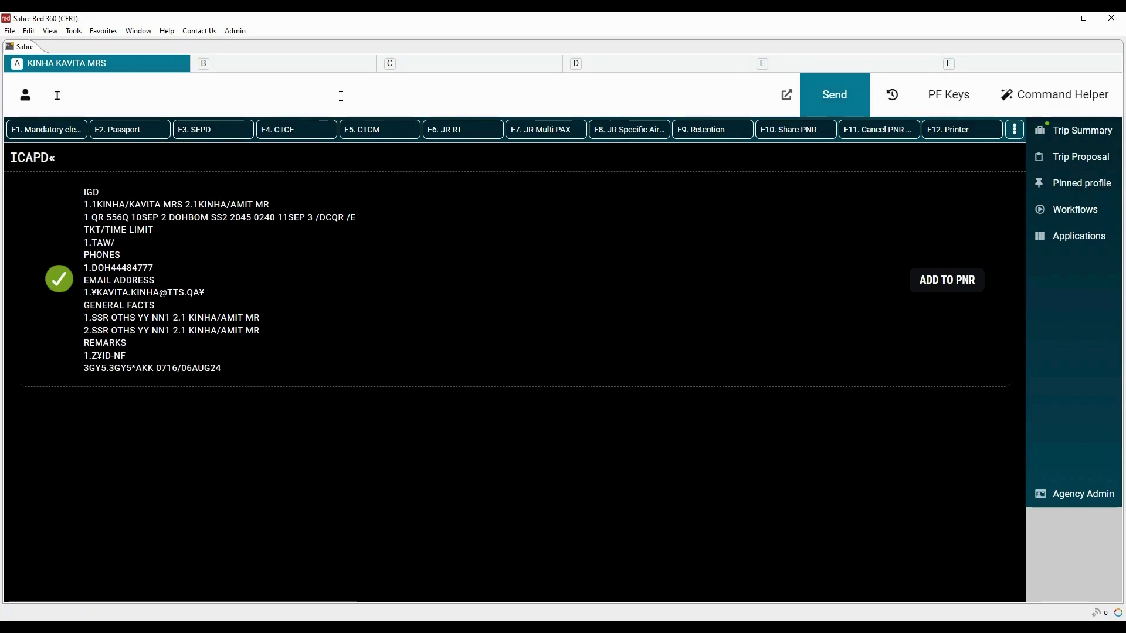
# Ignore the full clone and redisplay RWNBPV, QR 556 HK2 for both passengers.
pyautogui.write('I')
pyautogui.press('Return')
pyautogui.write('*RWNBPV')
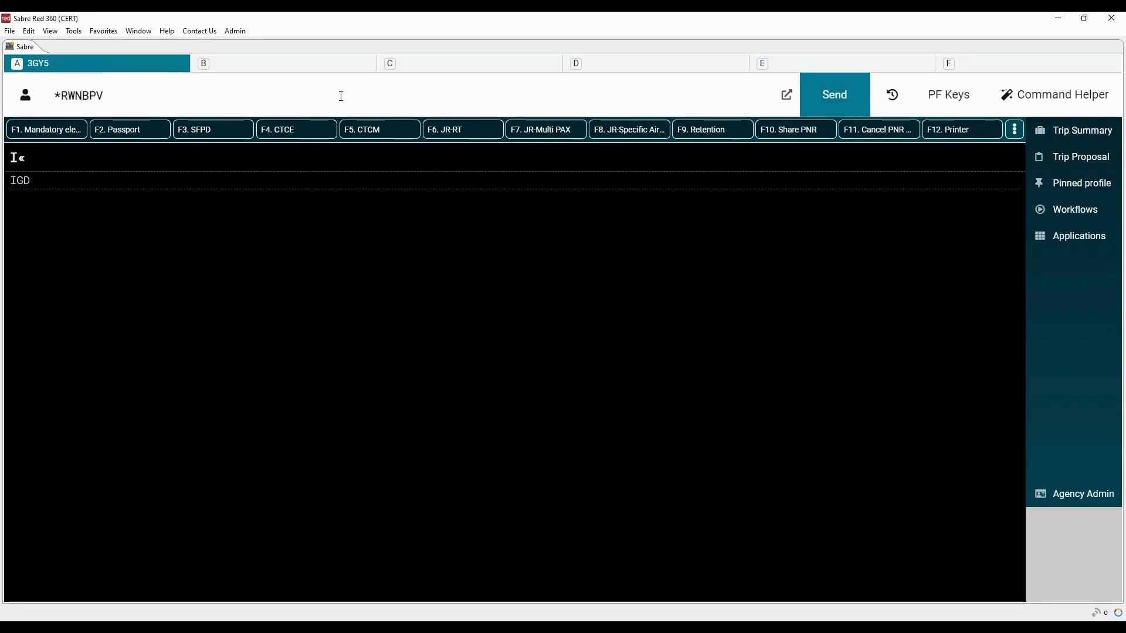
pyautogui.press('Return')
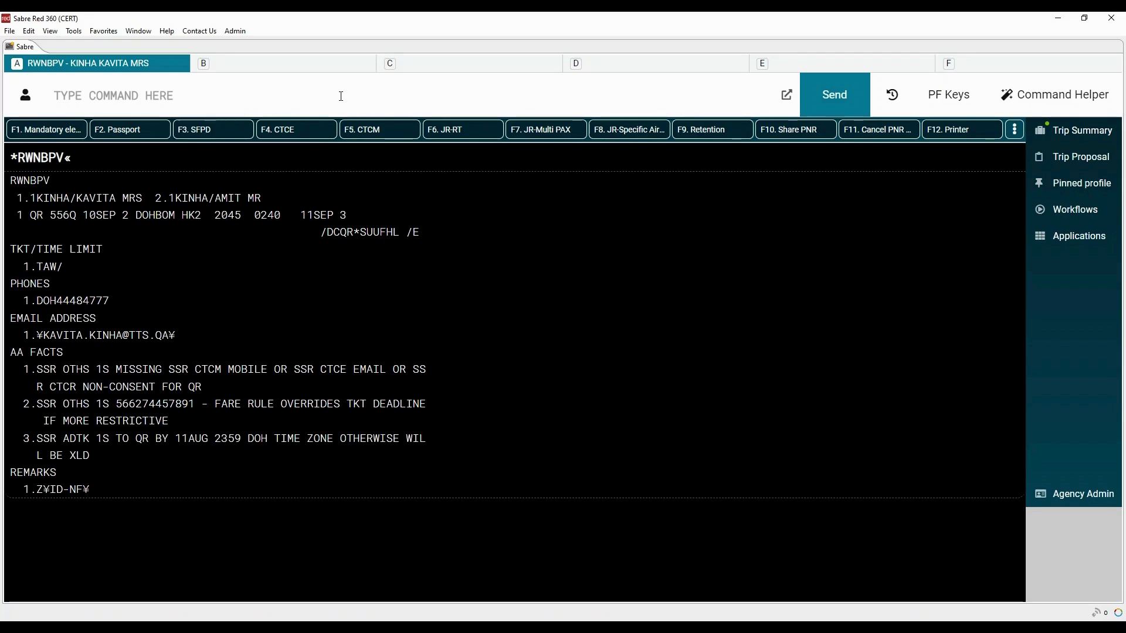
pyautogui.write('ICAPDX')
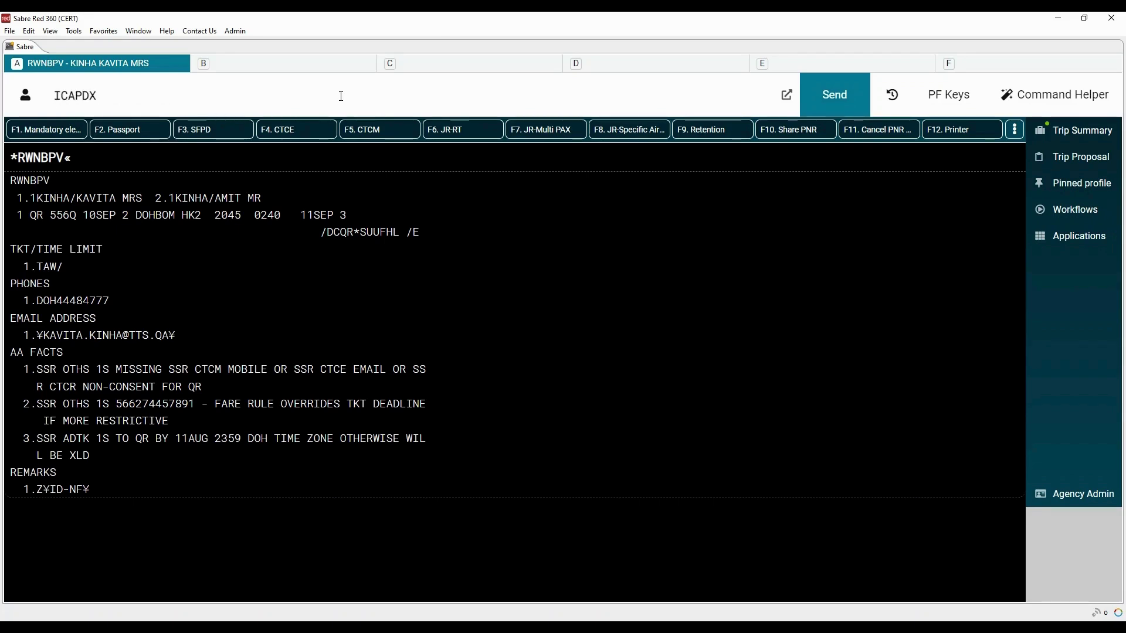
# Clone passengers, contacts, facts and remarks without the itinerary using ICAPDX1.
pyautogui.moveTo(16, 215); pyautogui.dragTo(30, 215)
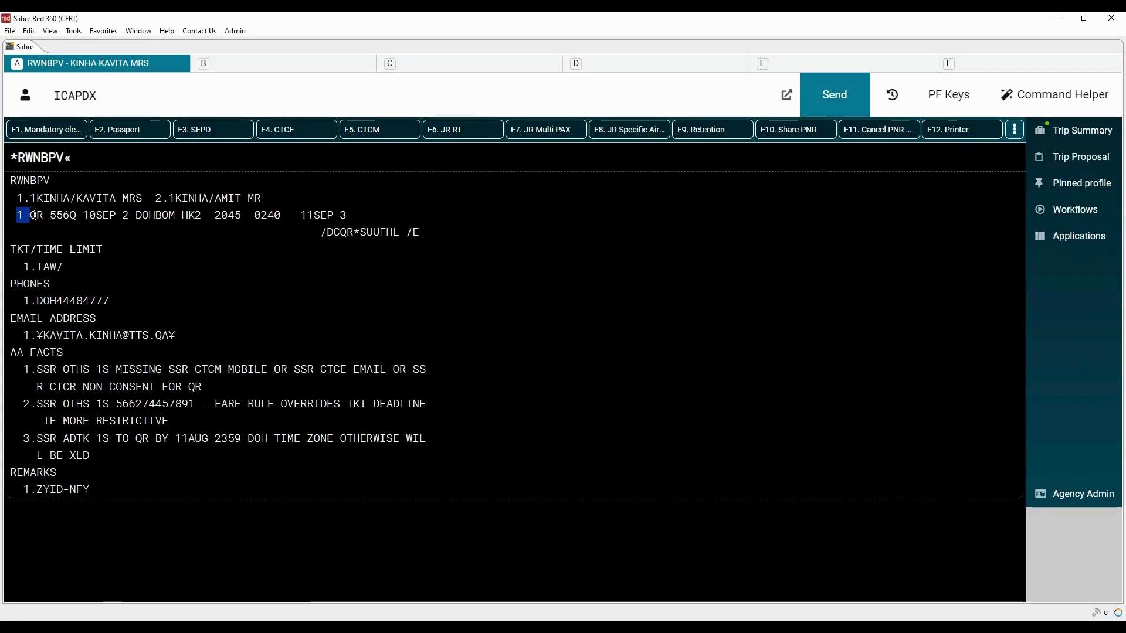
pyautogui.click(117, 92)
pyautogui.write('1')
pyautogui.press('Return')
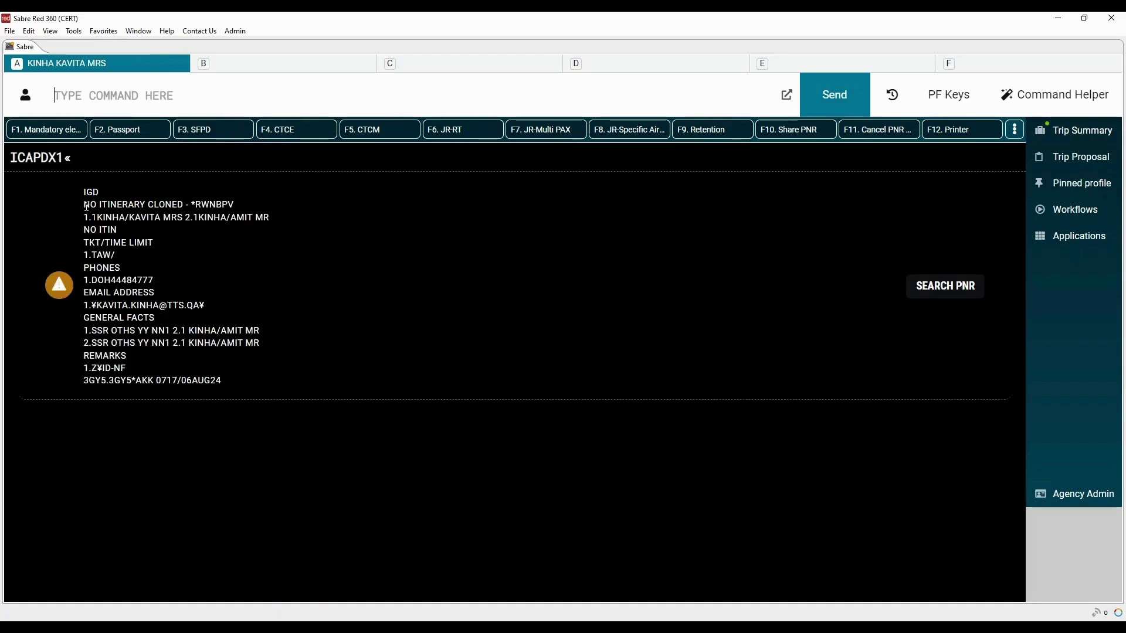
pyautogui.moveTo(86, 205); pyautogui.dragTo(187, 204)
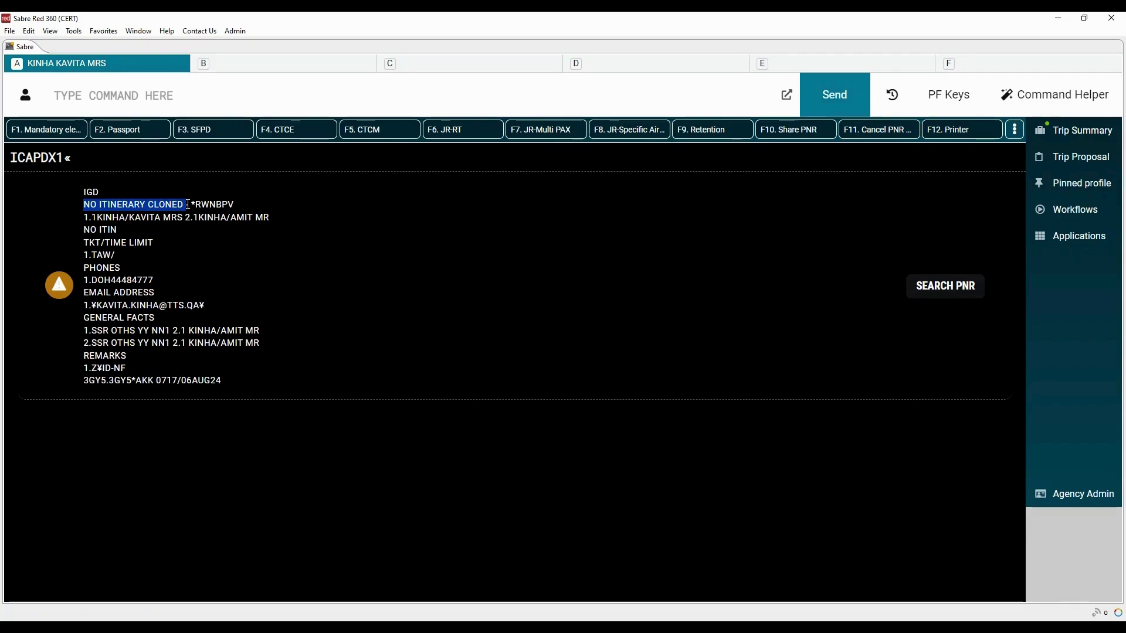
pyautogui.click(173, 100)
pyautogui.write('I')
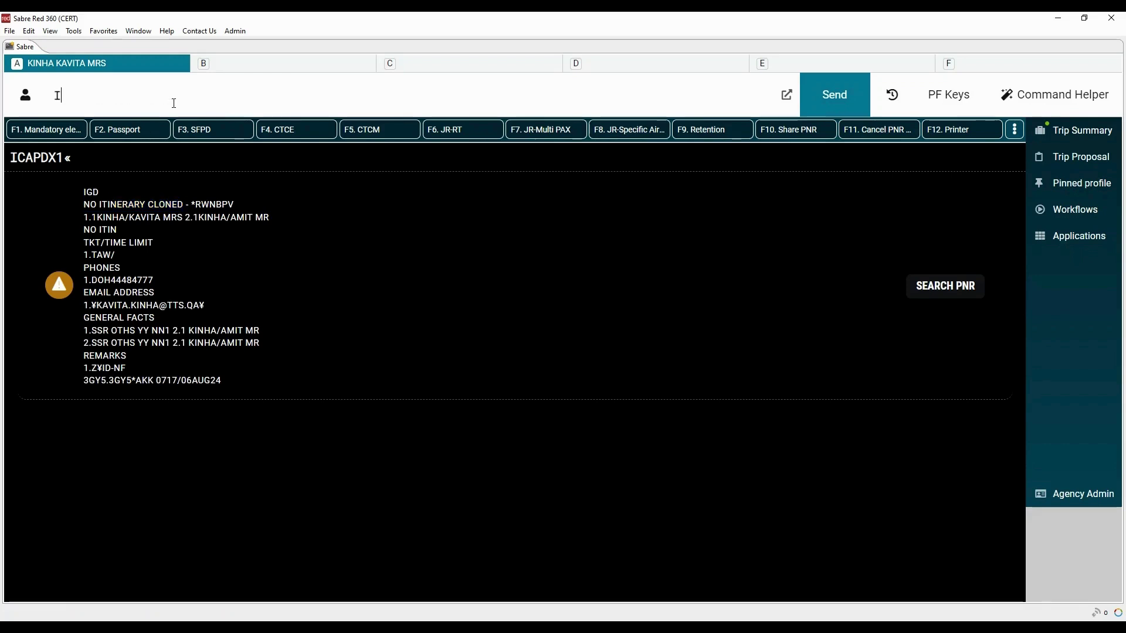
pyautogui.press('Return')
pyautogui.write('*')
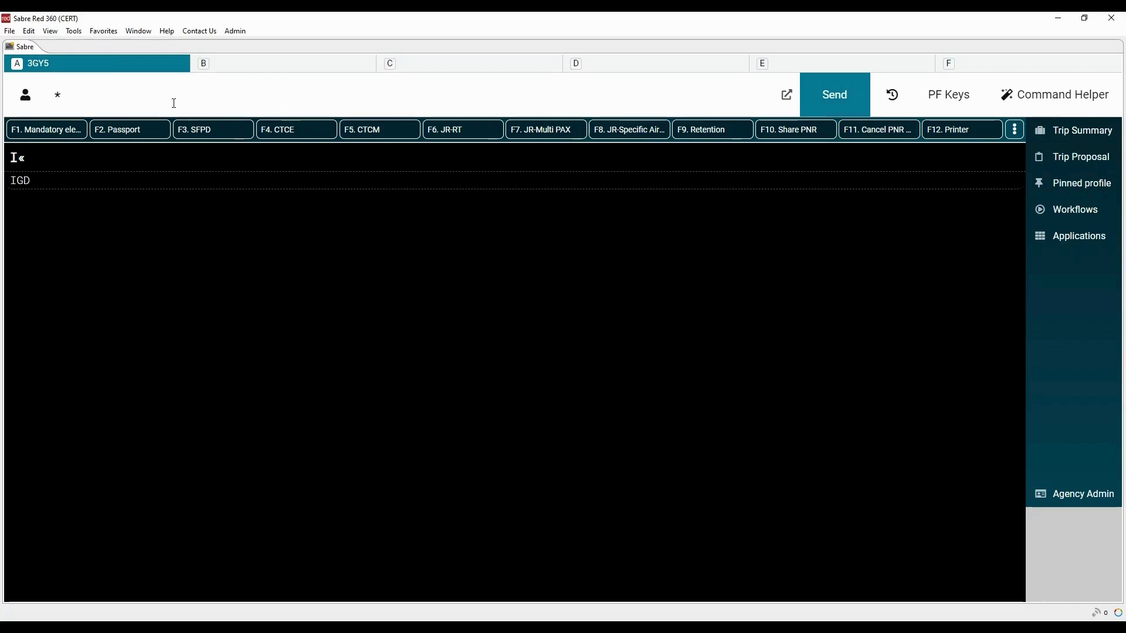
pyautogui.write('RWNBPV')
pyautogui.press('Return')
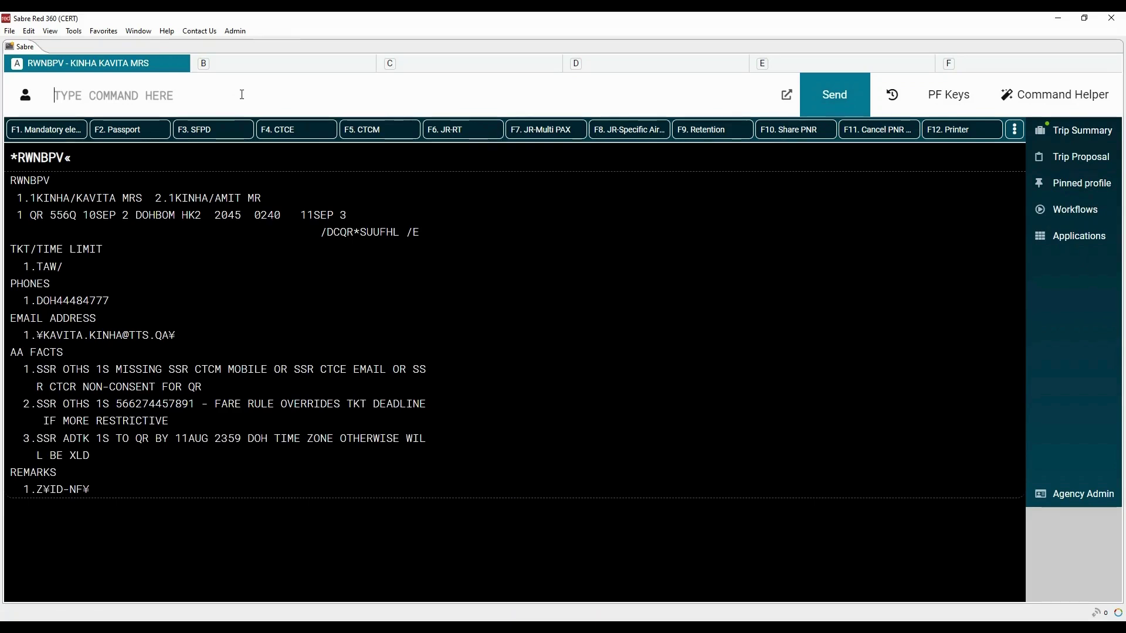
pyautogui.moveTo(156, 198); pyautogui.dragTo(263, 198)
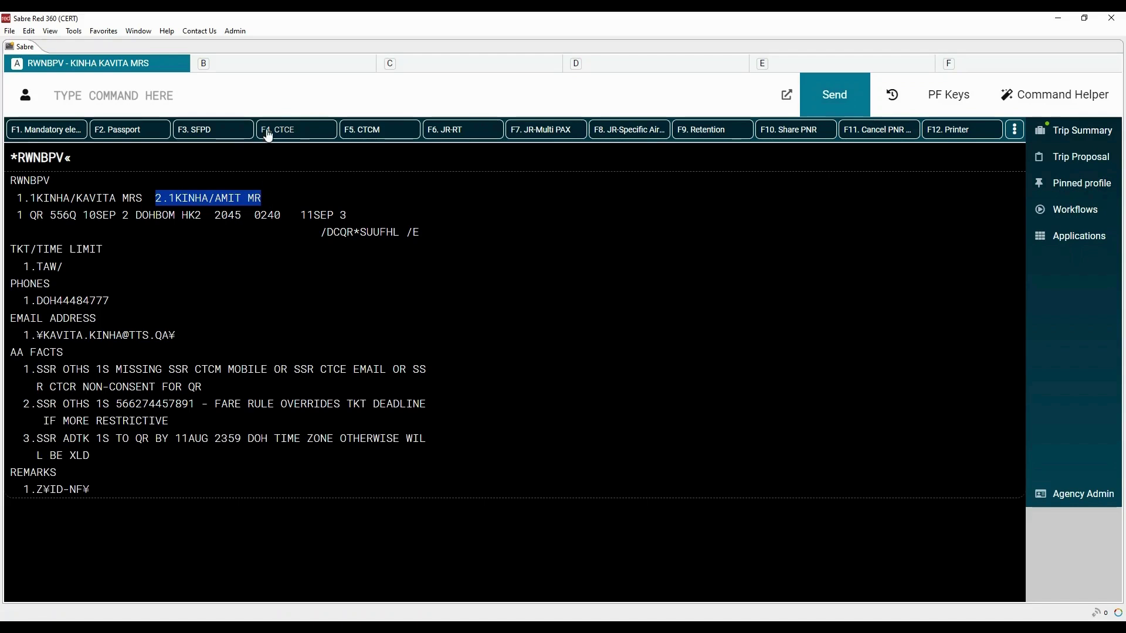
pyautogui.click(251, 94)
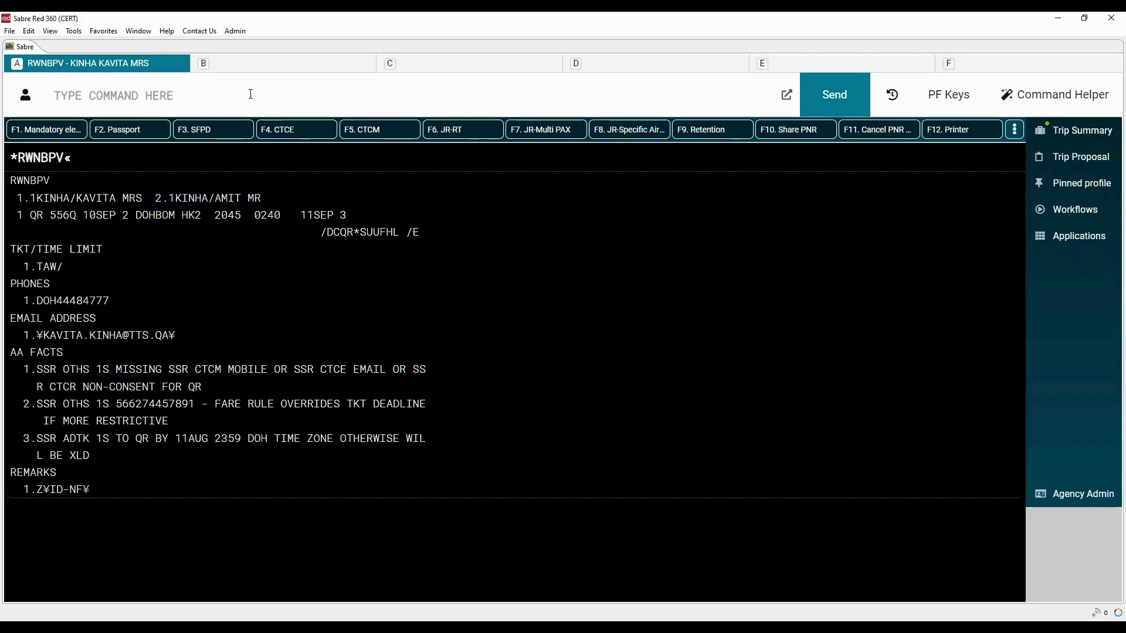
# Divide passenger 2 off with D2.1 and enter 6P as received-from.
pyautogui.write('D')
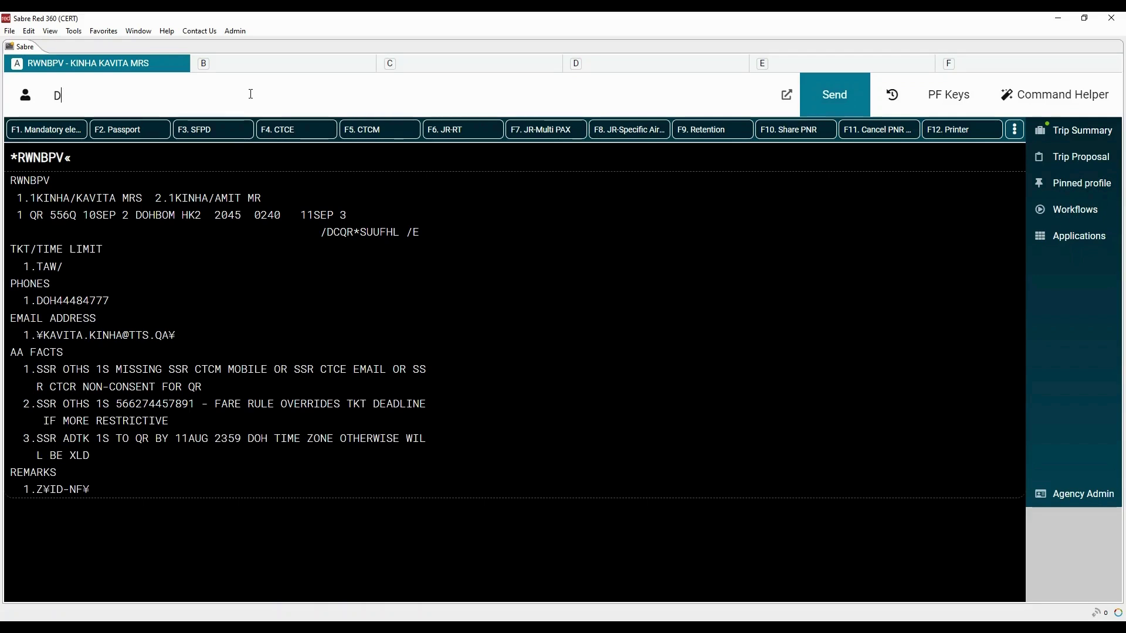
pyautogui.write('2.1')
pyautogui.press('Return')
pyautogui.moveTo(39, 198); pyautogui.dragTo(105, 199)
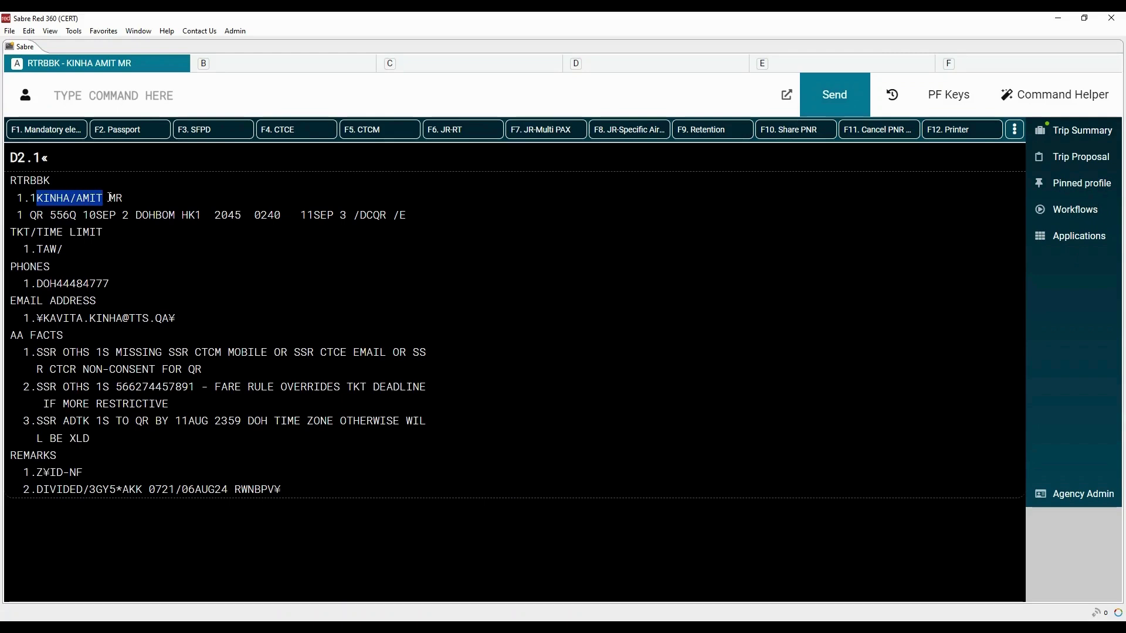
pyautogui.click(120, 95)
pyautogui.write('6')
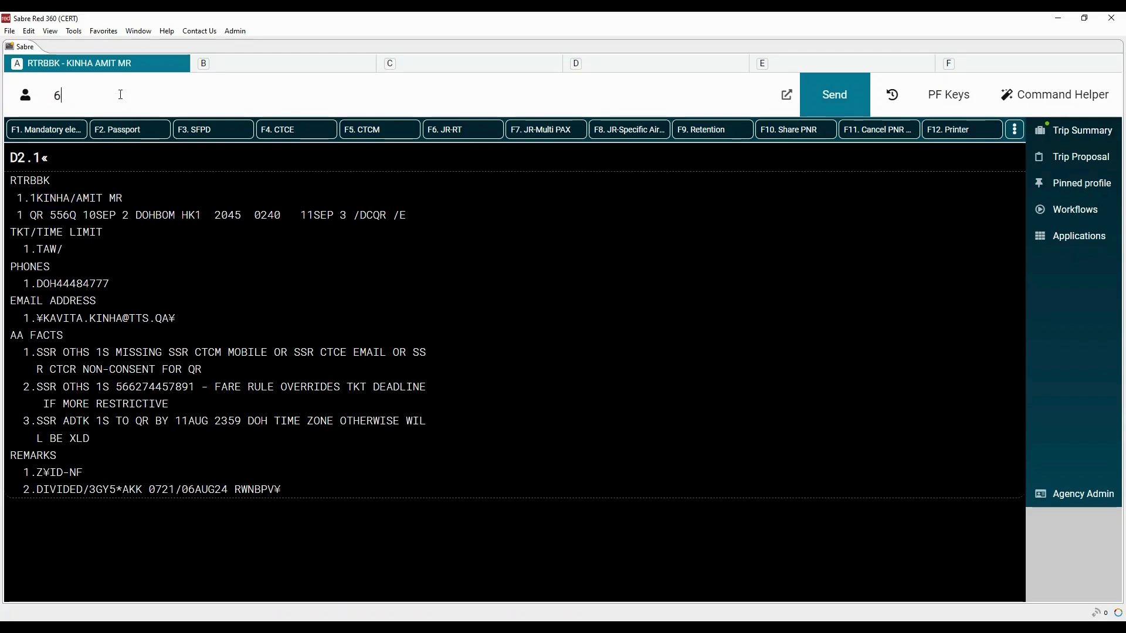
pyautogui.write('P')
pyautogui.press('Return')
# File the divided PNR with F, then end and redisplay RWNBPV with ER.
pyautogui.write('F')
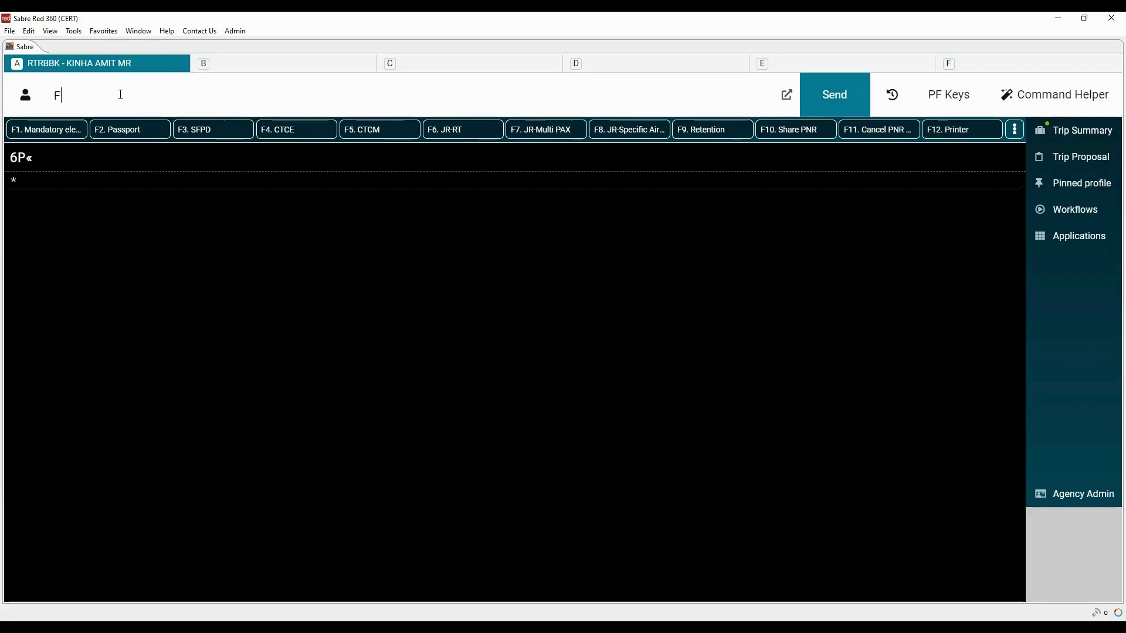
pyautogui.press('Return')
pyautogui.moveTo(10, 180); pyautogui.dragTo(99, 185)
pyautogui.click(119, 96)
pyautogui.write('ER')
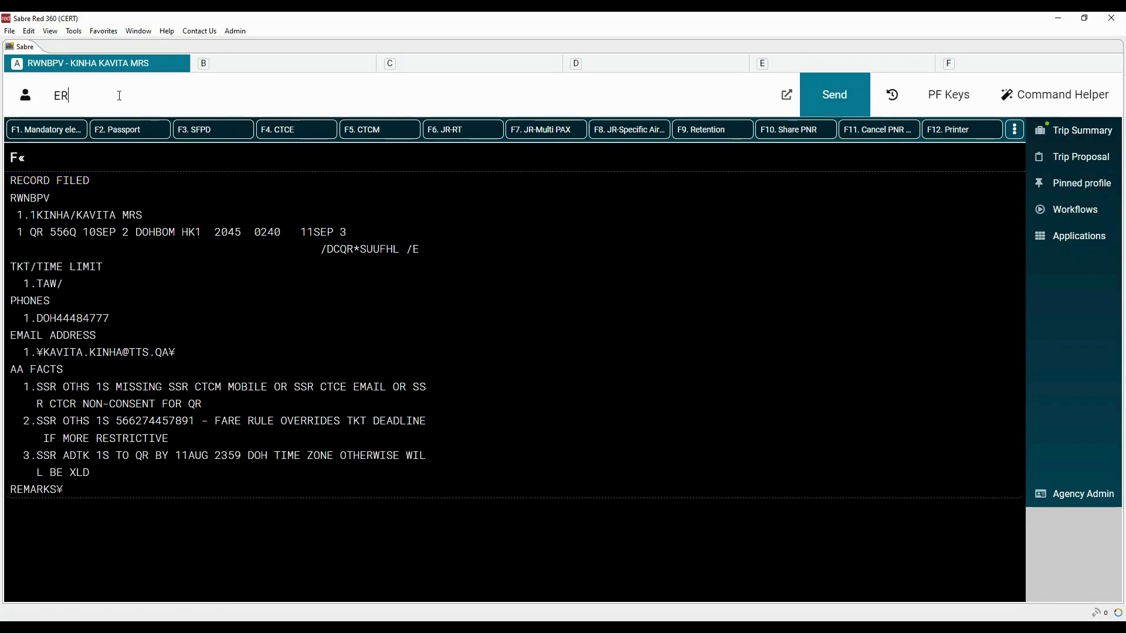
pyautogui.press('Return')
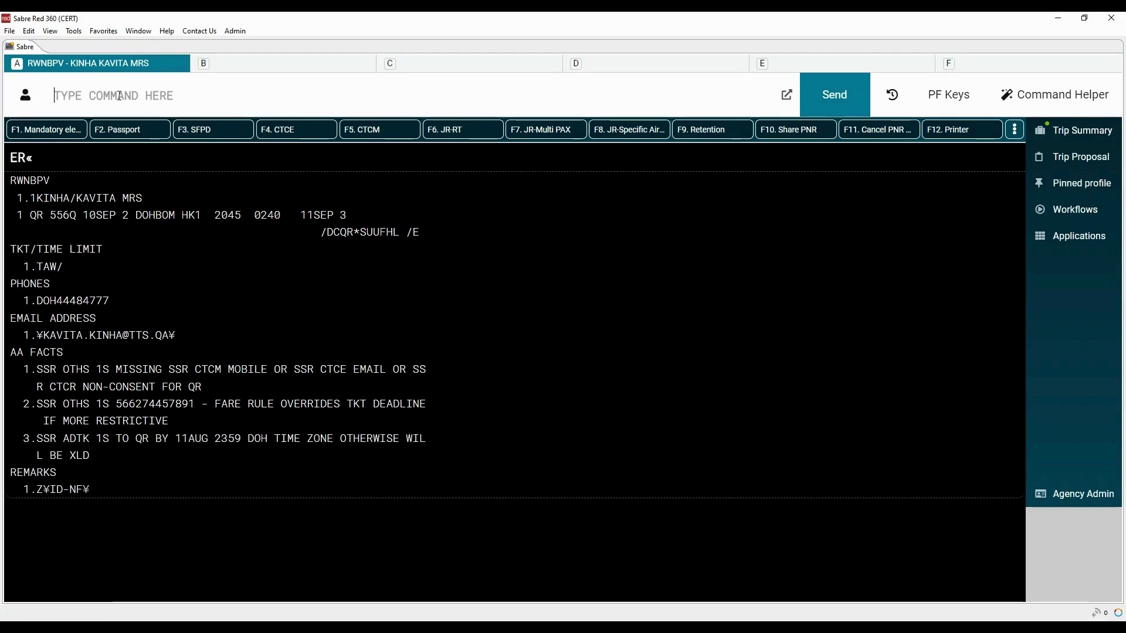
pyautogui.moveTo(37, 199); pyautogui.dragTo(144, 198)
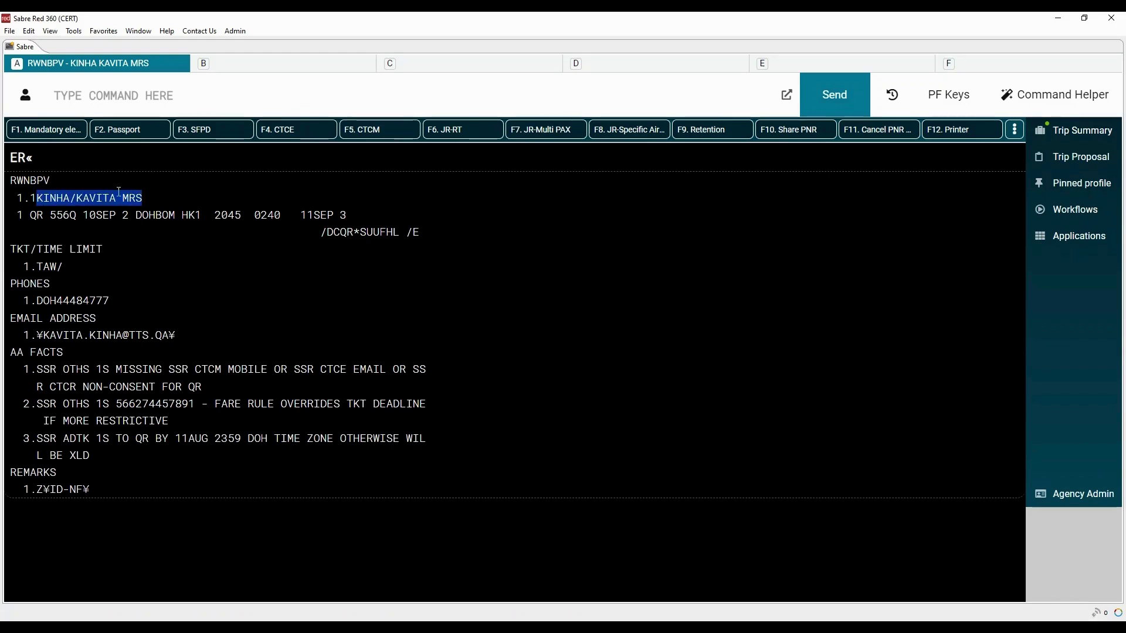
pyautogui.click(113, 99)
pyautogui.write('MD')
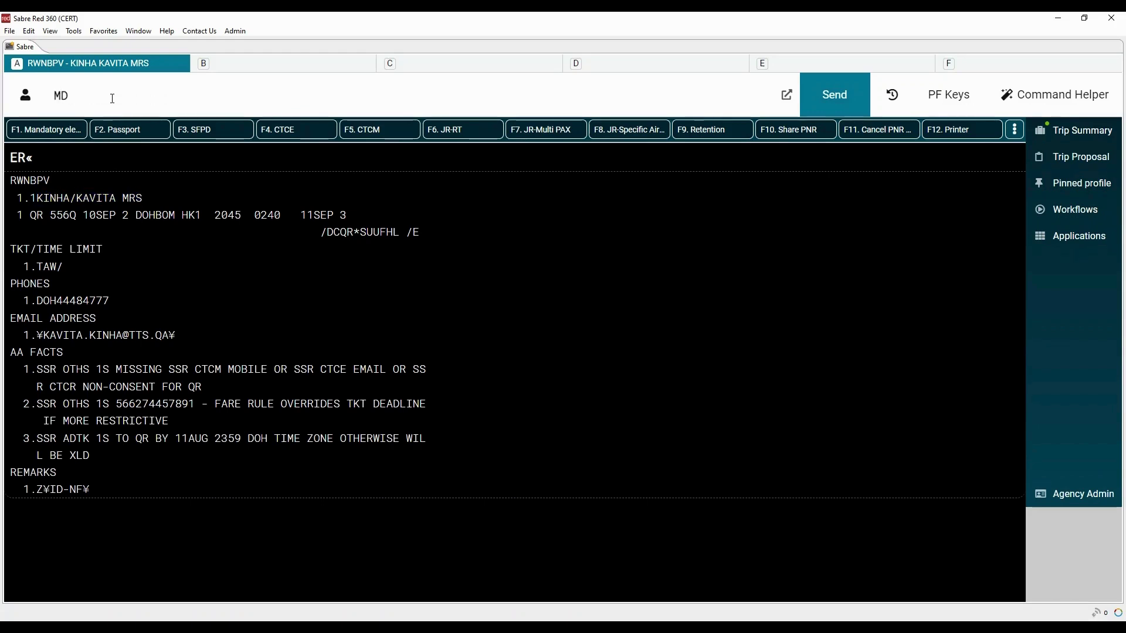
pyautogui.press('Return')
# Retrieve new PNR RTRBBK using the locator copied from the DIVIDED remark.
pyautogui.moveTo(36, 180); pyautogui.dragTo(275, 180)
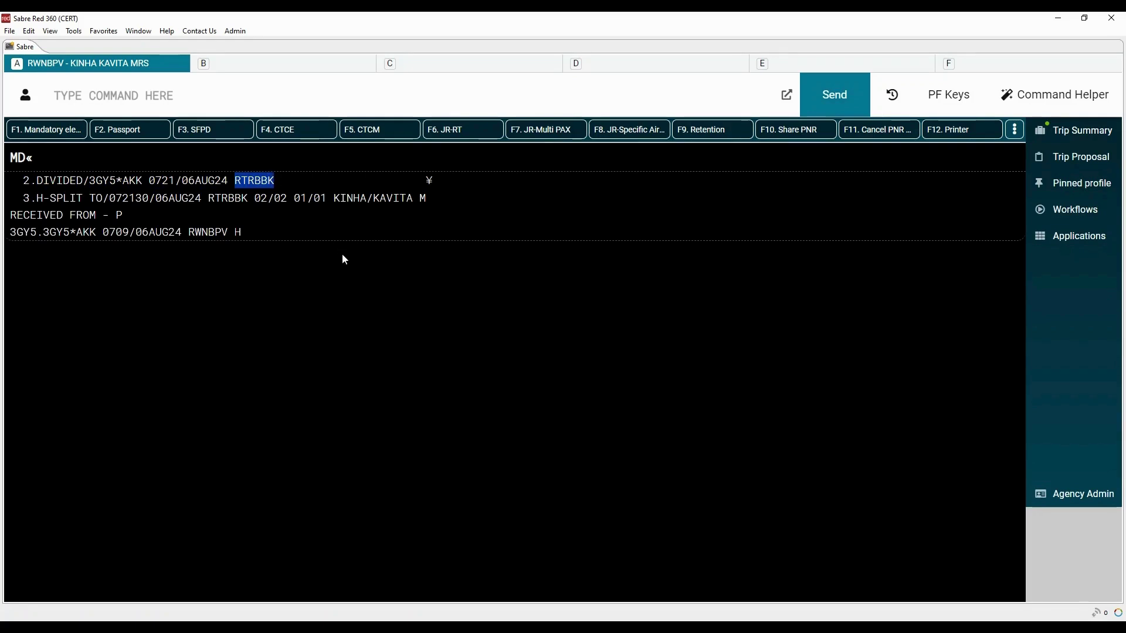
pyautogui.click(195, 99)
pyautogui.write('*')
pyautogui.write('RTRBBK')
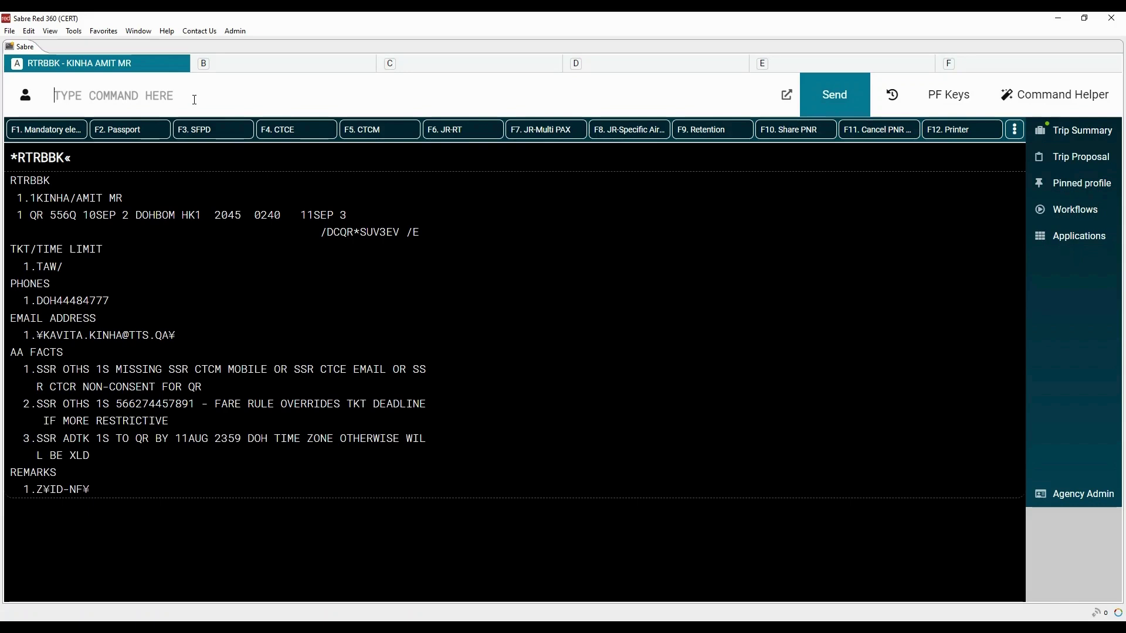
# Check passenger 2 and the airline confirmation code, then display RTRBBK's remarks with *D.
pyautogui.moveTo(36, 198); pyautogui.dragTo(143, 201)
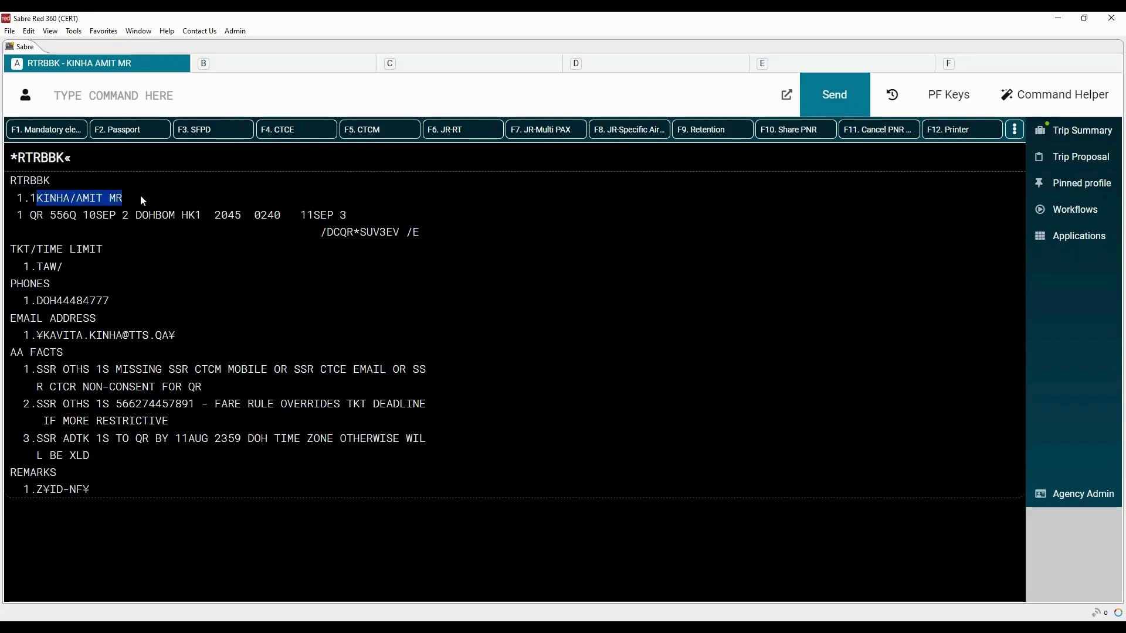
pyautogui.moveTo(360, 232); pyautogui.dragTo(401, 235)
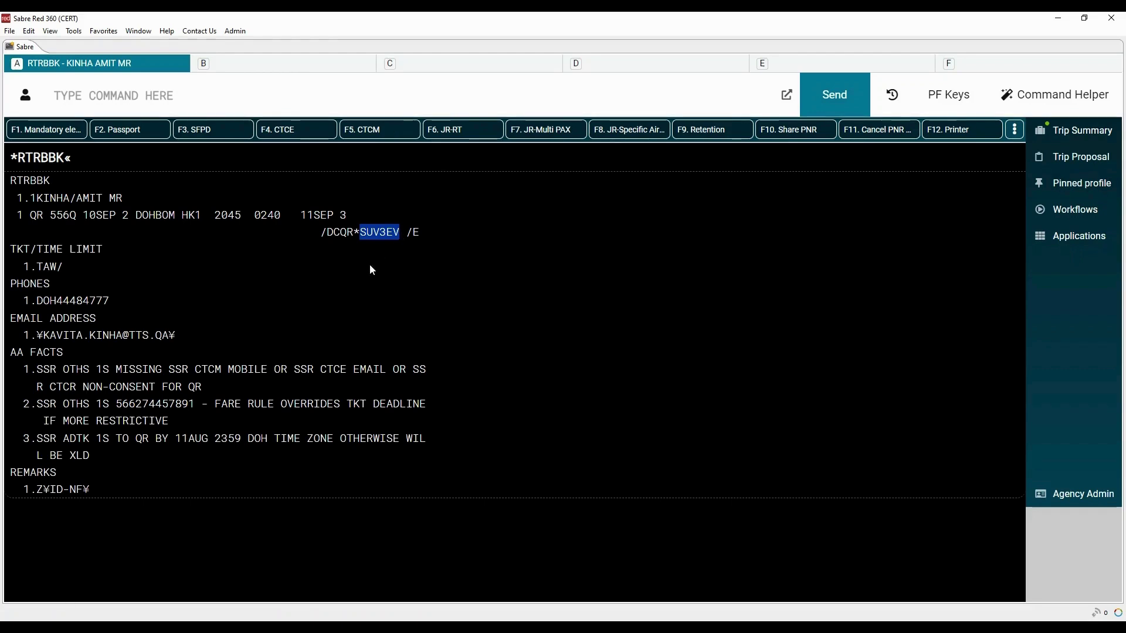
pyautogui.click(236, 94)
pyautogui.write('*D')
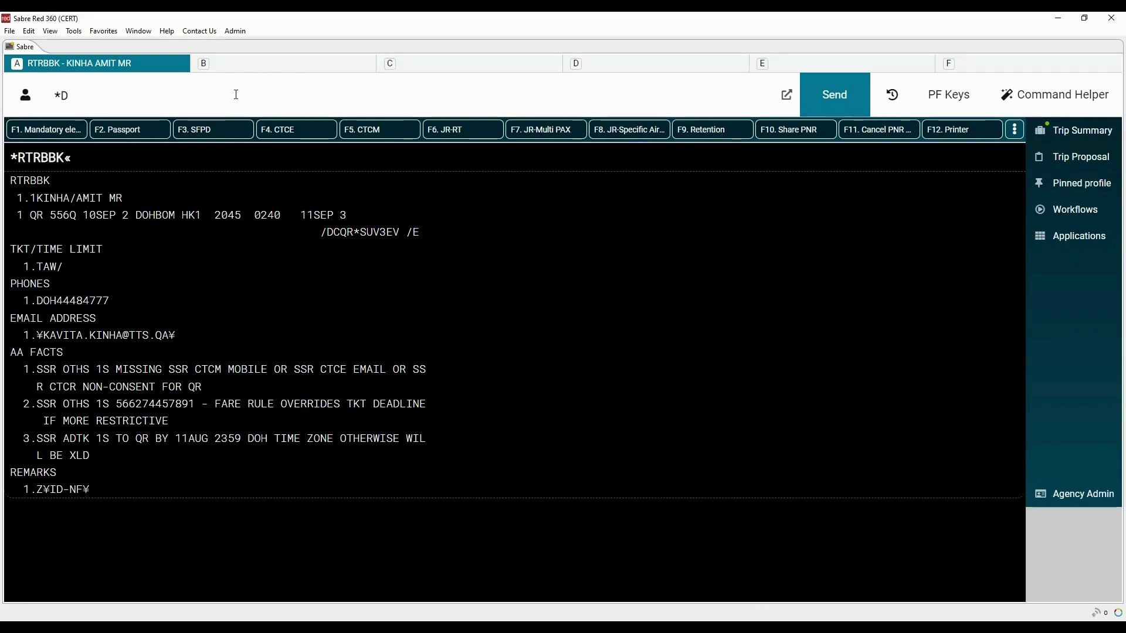
pyautogui.press('Return')
# Reopen original PNR RWNBPV using the locator copied from the DIVIDED remark.
pyautogui.moveTo(236, 198); pyautogui.dragTo(281, 195)
pyautogui.hotkey('ctrl', 'c')
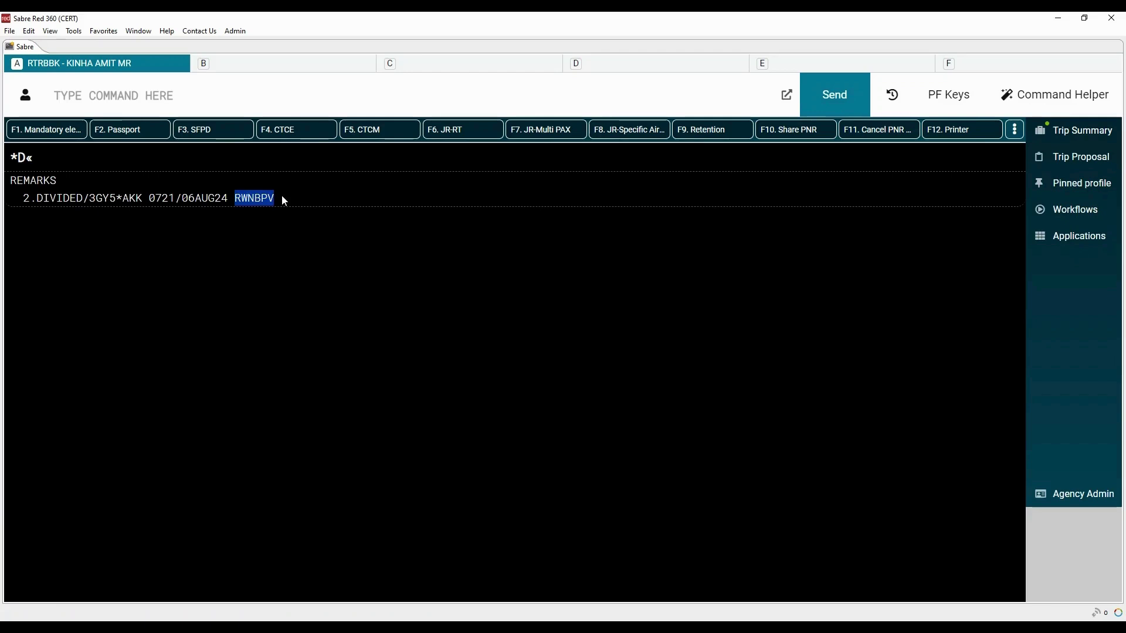
pyautogui.click(181, 97)
pyautogui.write('*')
pyautogui.hotkey('ctrl', 'v')
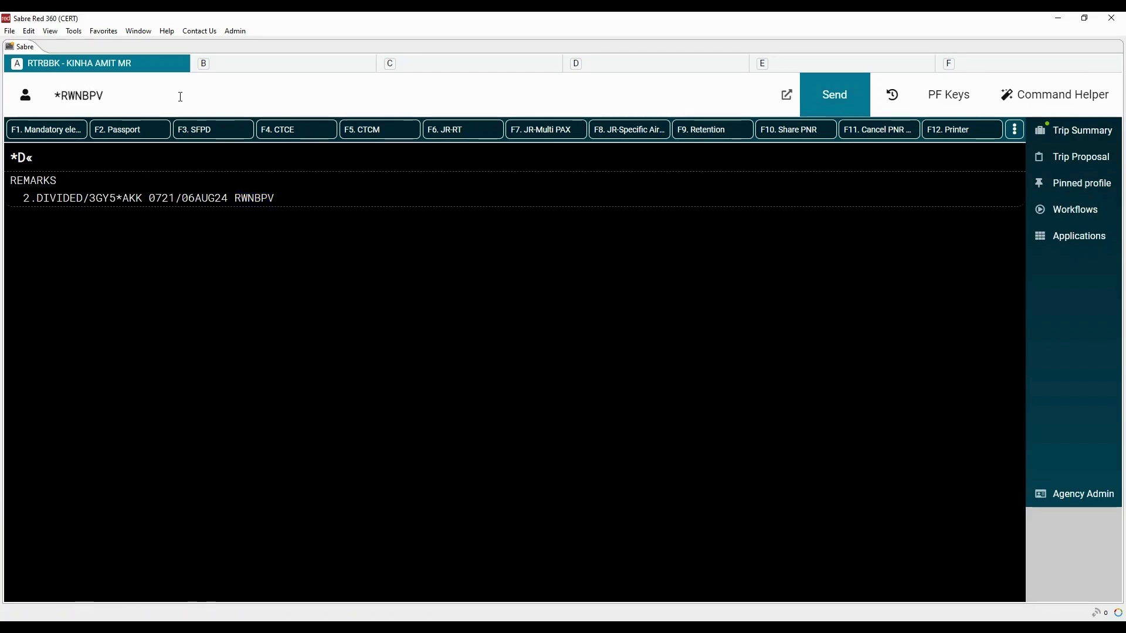
pyautogui.press('Return')
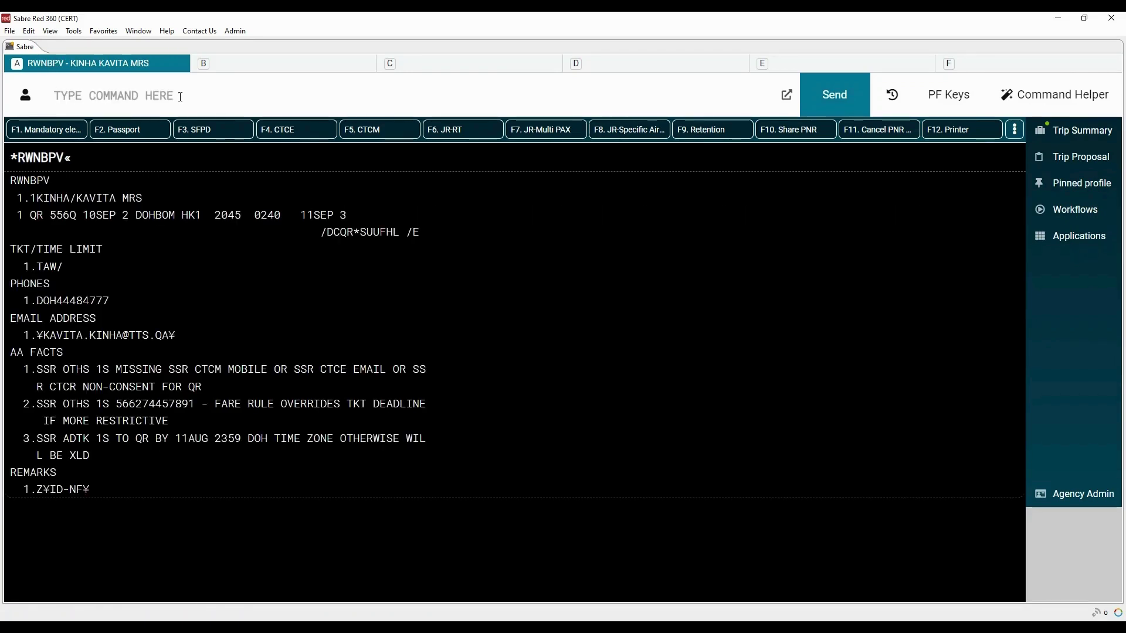